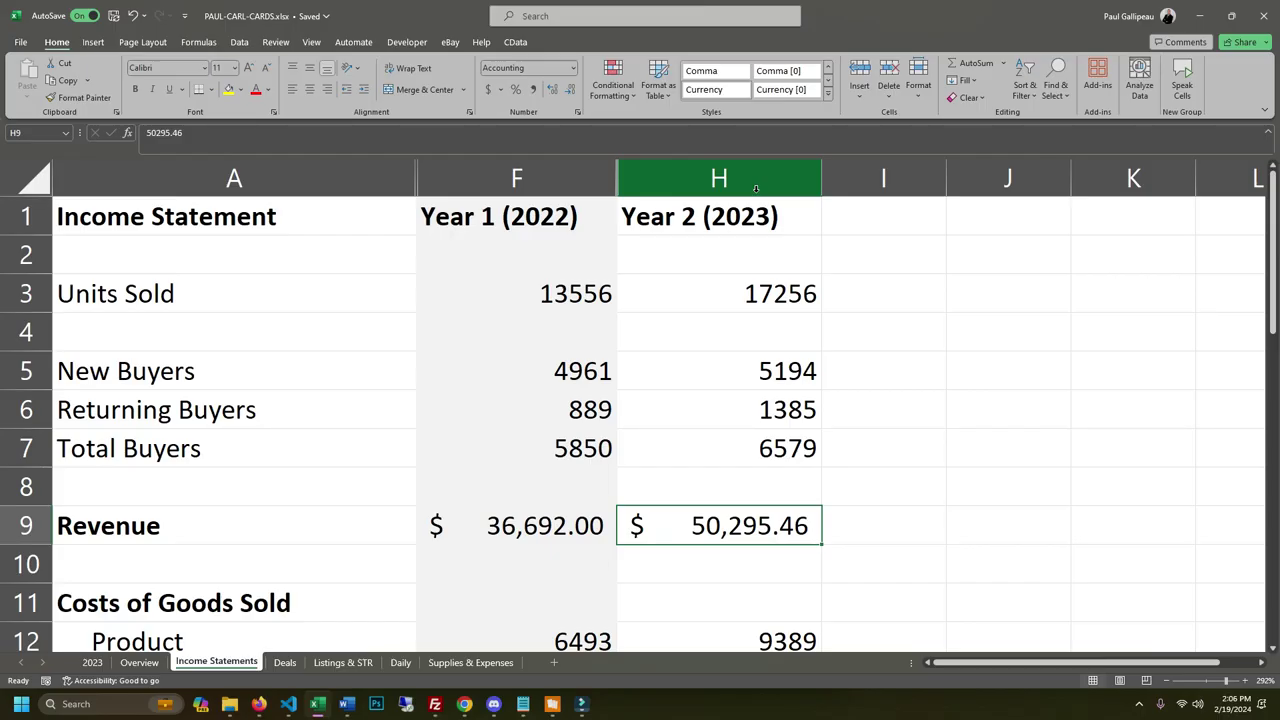
# Compare the Units Sold figures for Year 1 (2022) and Year 2 (2023) on the Income Statements sheet.
pyautogui.click(585, 280)
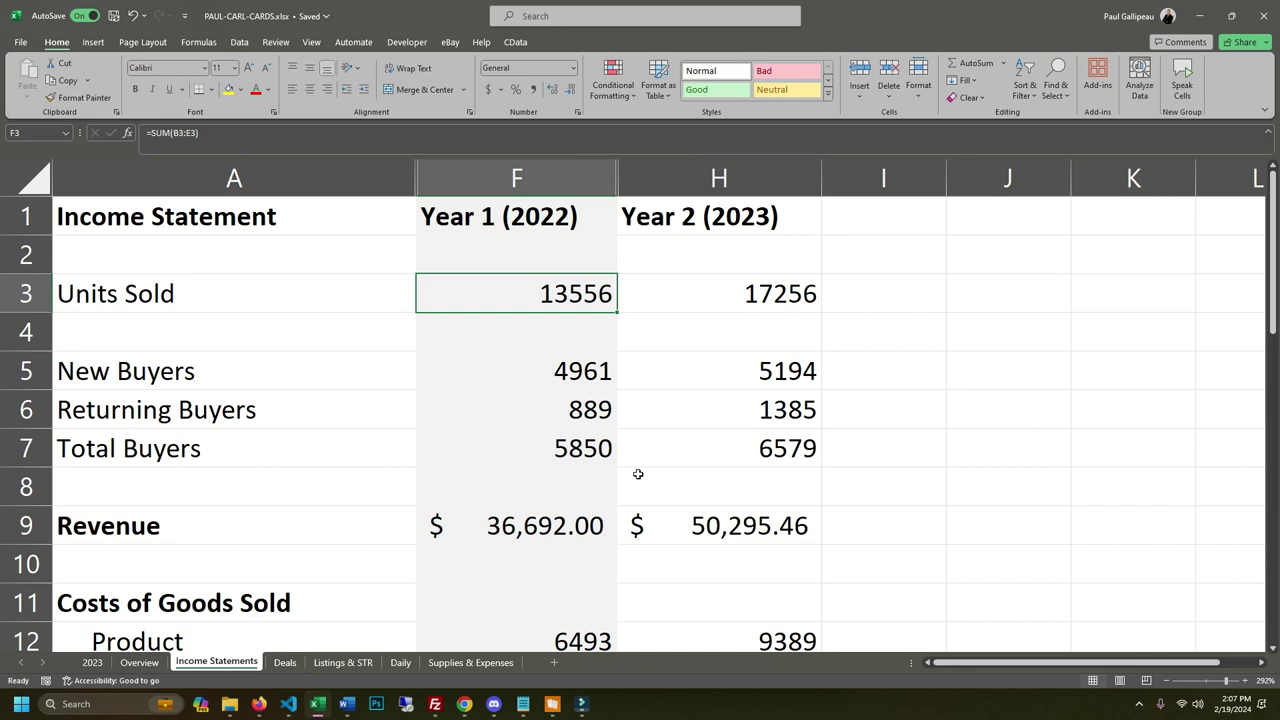
pyautogui.click(786, 293)
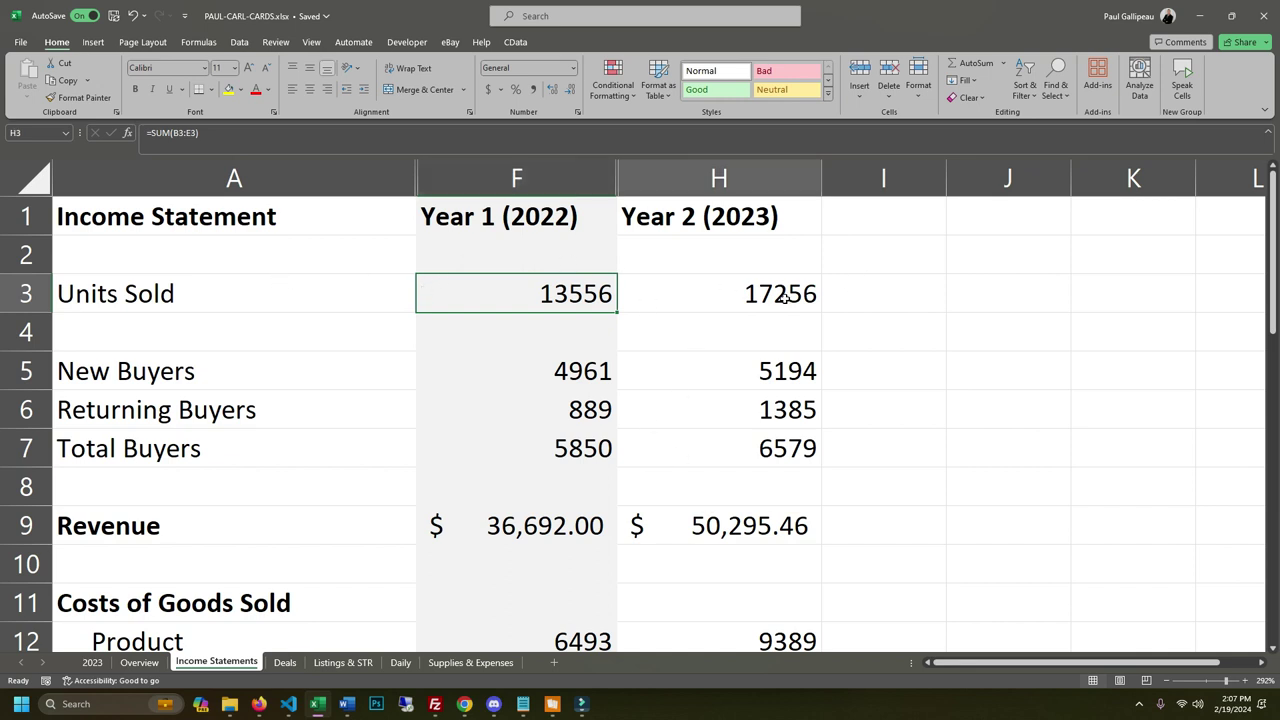
pyautogui.hotkey('shift', 'Left')
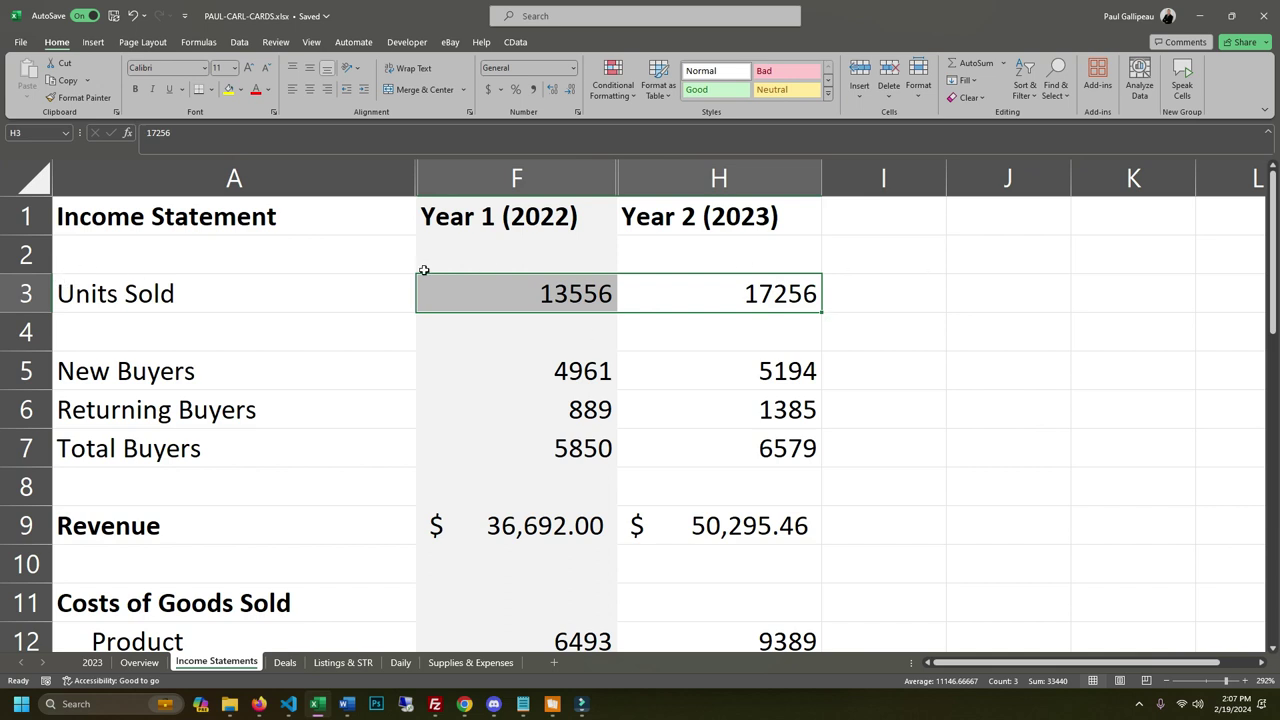
pyautogui.click(470, 286)
pyautogui.click(545, 289)
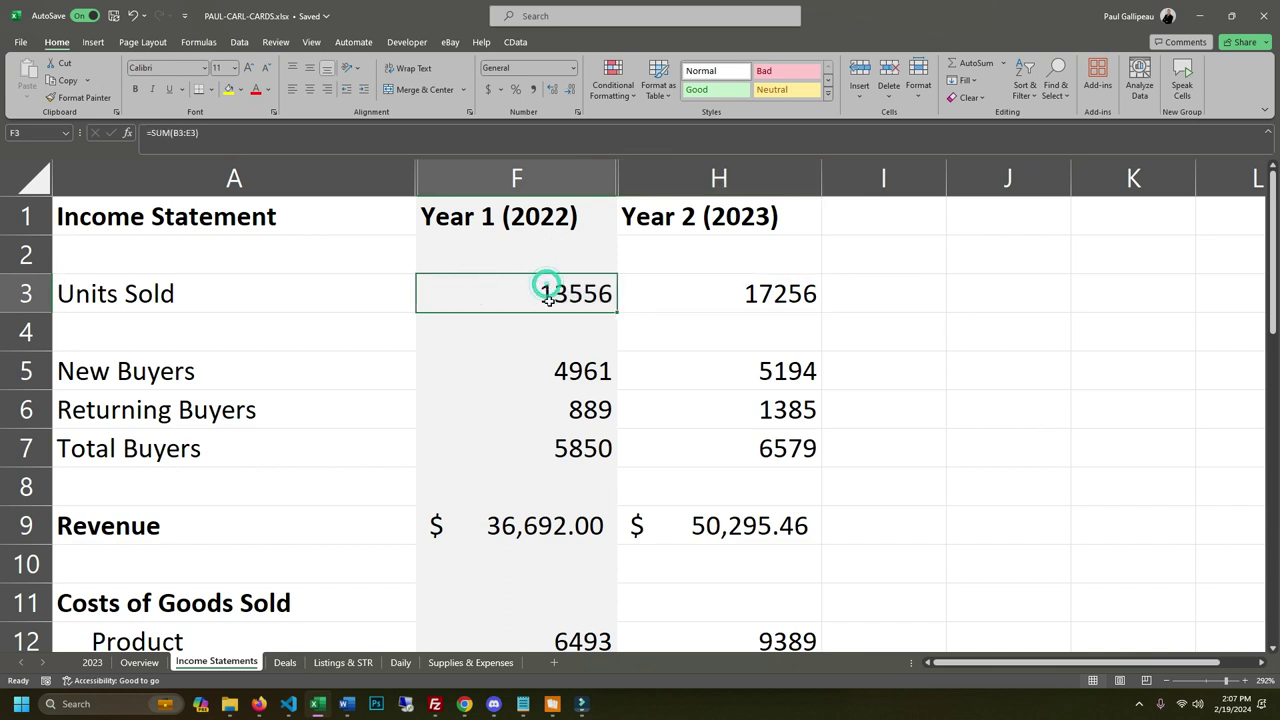
pyautogui.click(780, 293)
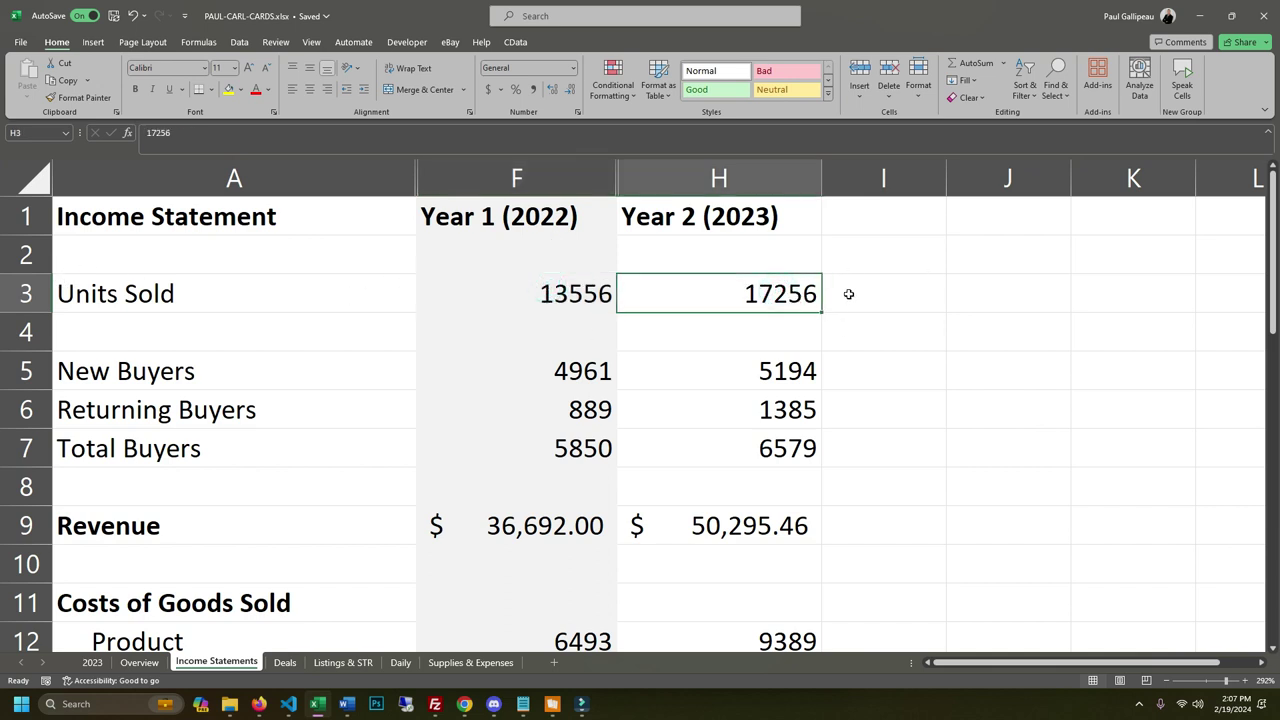
pyautogui.click(706, 225)
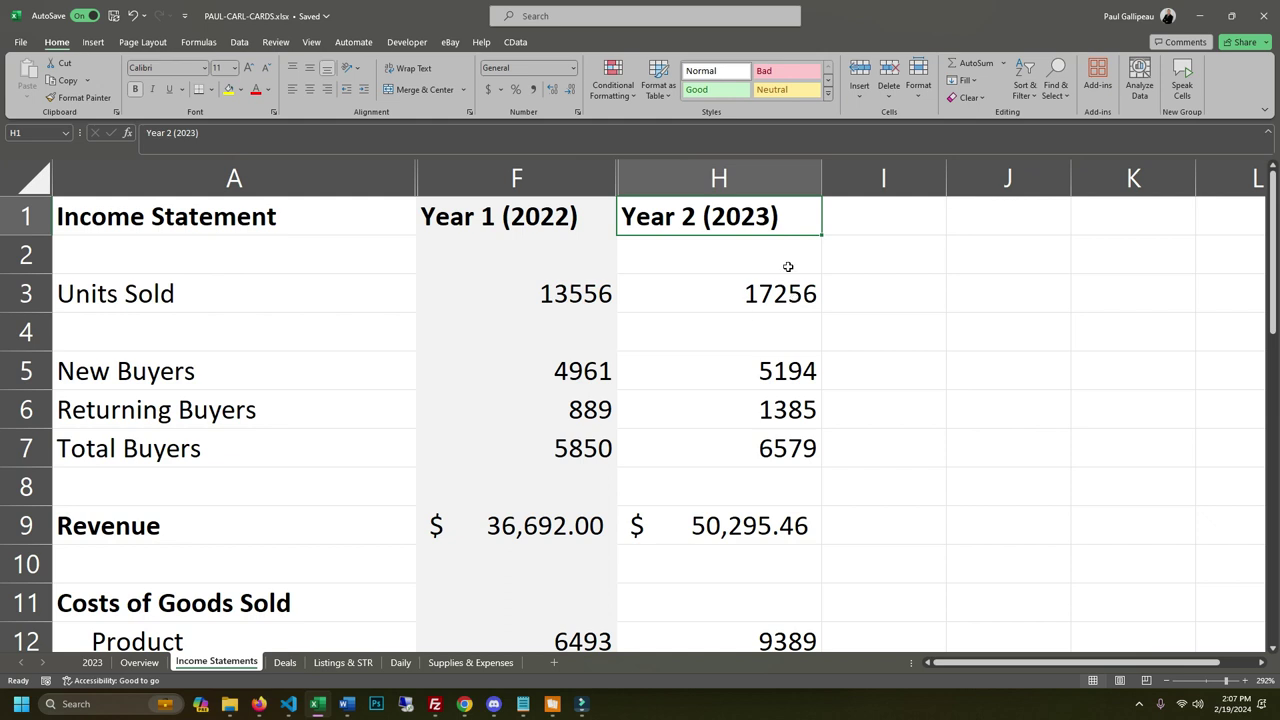
# Compare the New Buyers and Returning Buyers figures between 2022 and 2023.
pyautogui.click(664, 432)
pyautogui.click(583, 356)
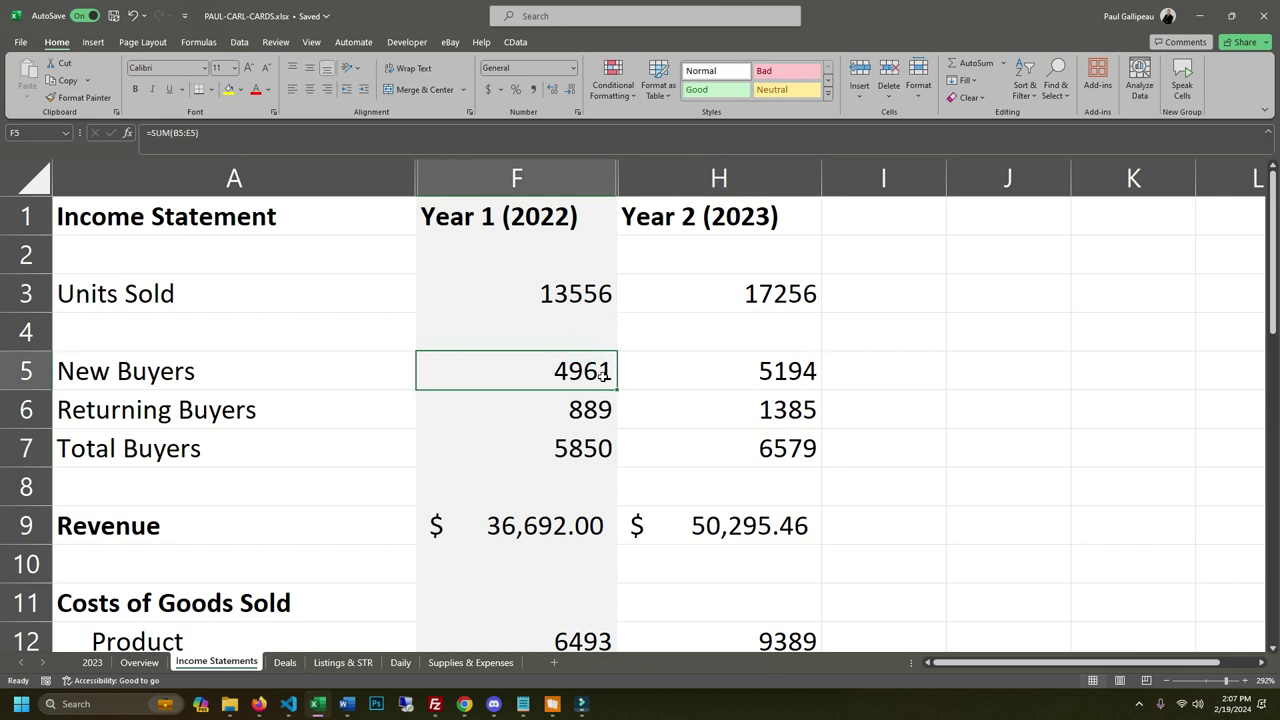
pyautogui.click(566, 410)
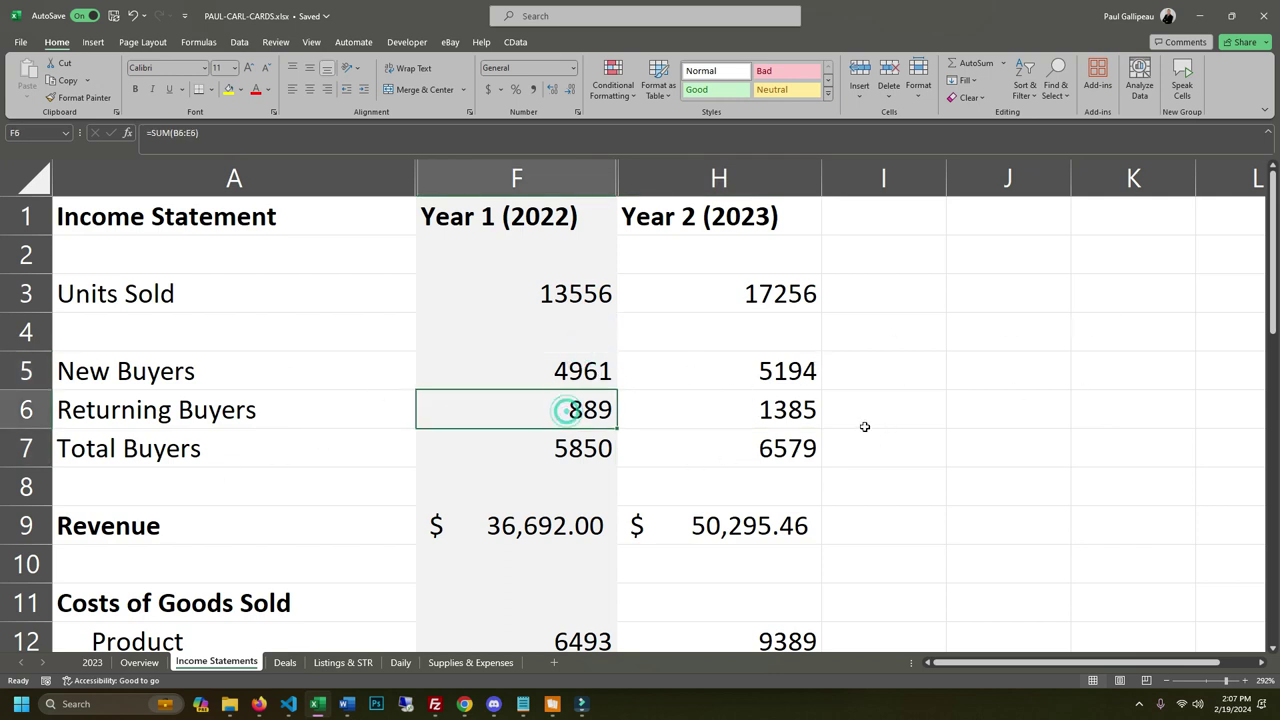
pyautogui.click(814, 421)
pyautogui.moveTo(578, 376); pyautogui.dragTo(721, 405)
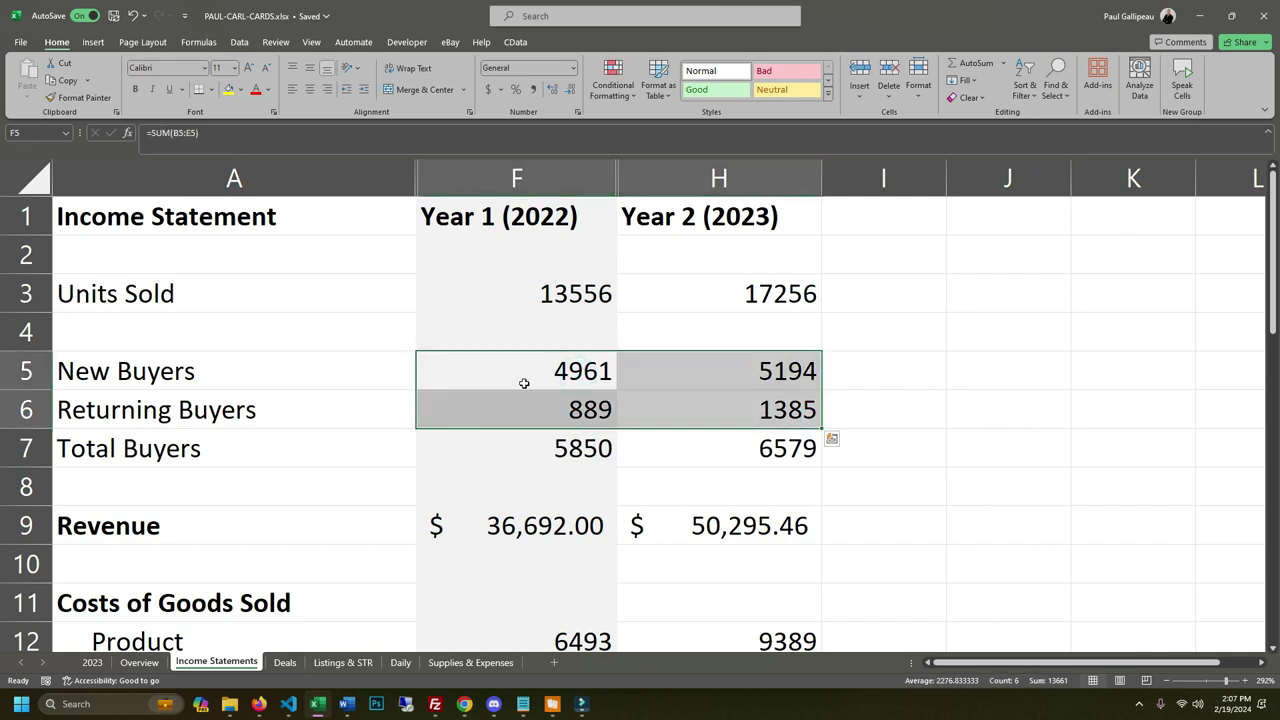
pyautogui.click(580, 380)
pyautogui.click(497, 400)
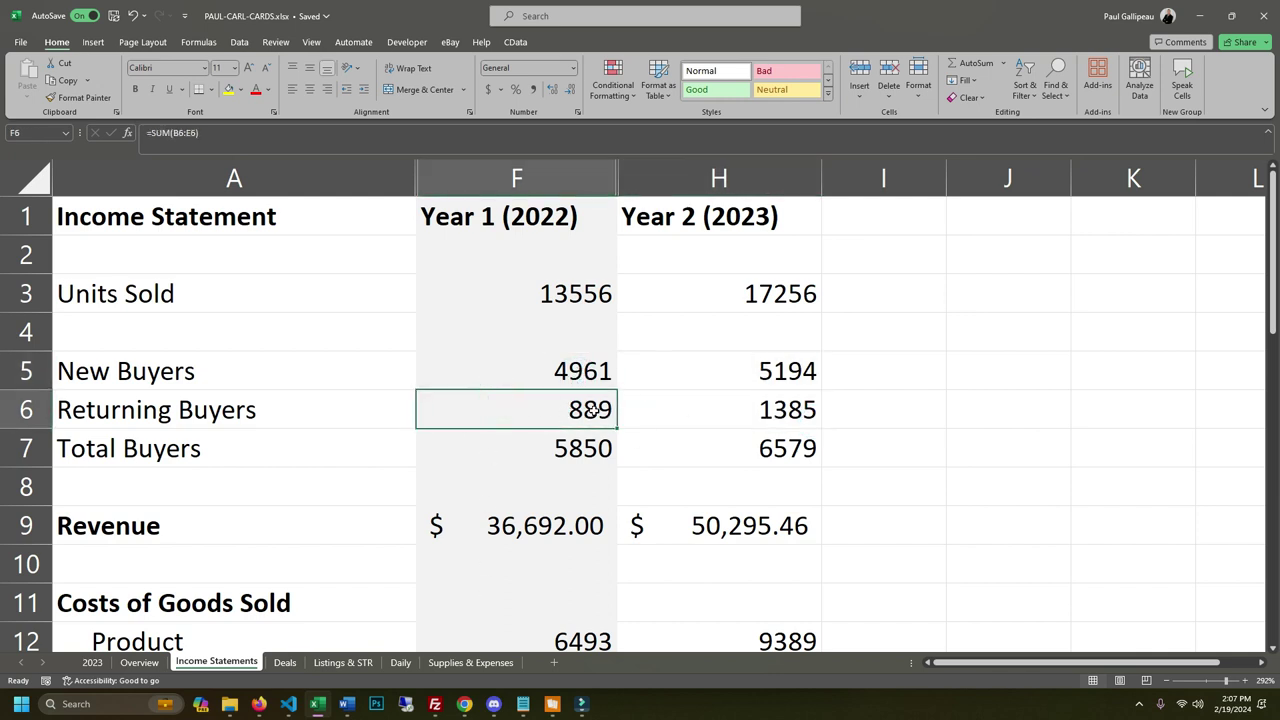
pyautogui.moveTo(800, 430)
pyautogui.mouseDown()
pyautogui.moveTo(846, 423)
pyautogui.moveTo(784, 413)
pyautogui.mouseUp()
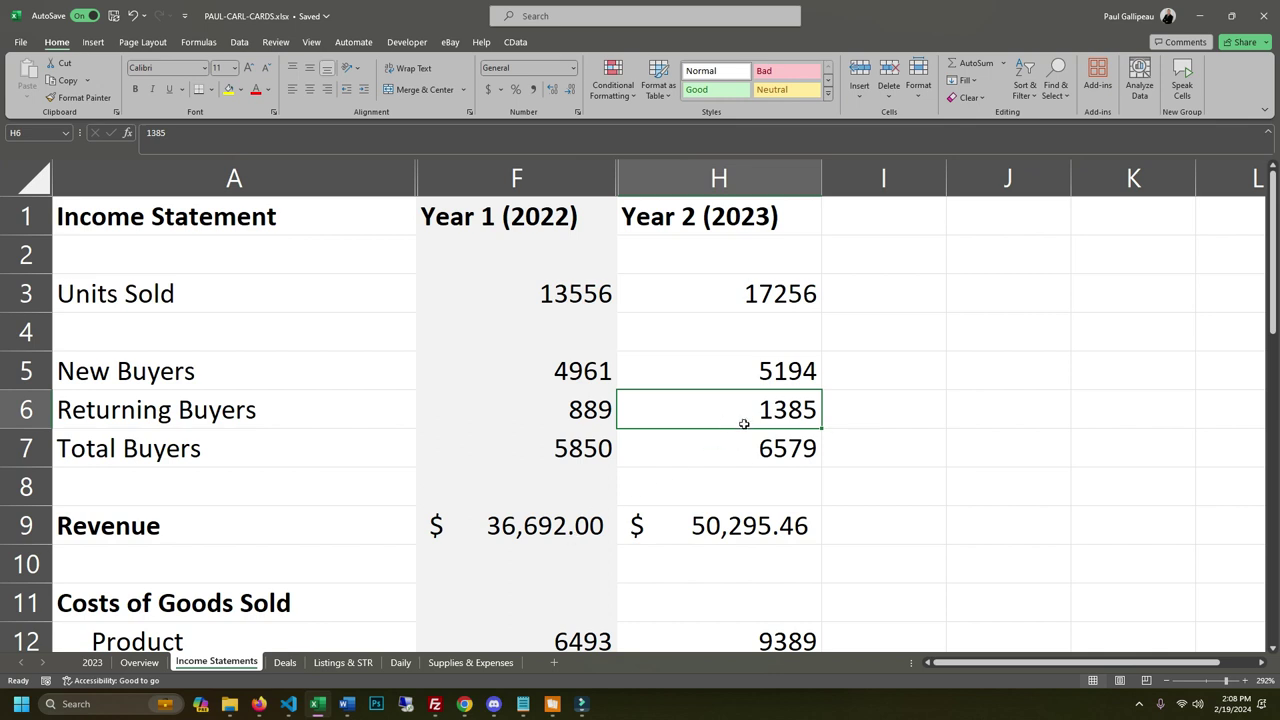
pyautogui.click(520, 420)
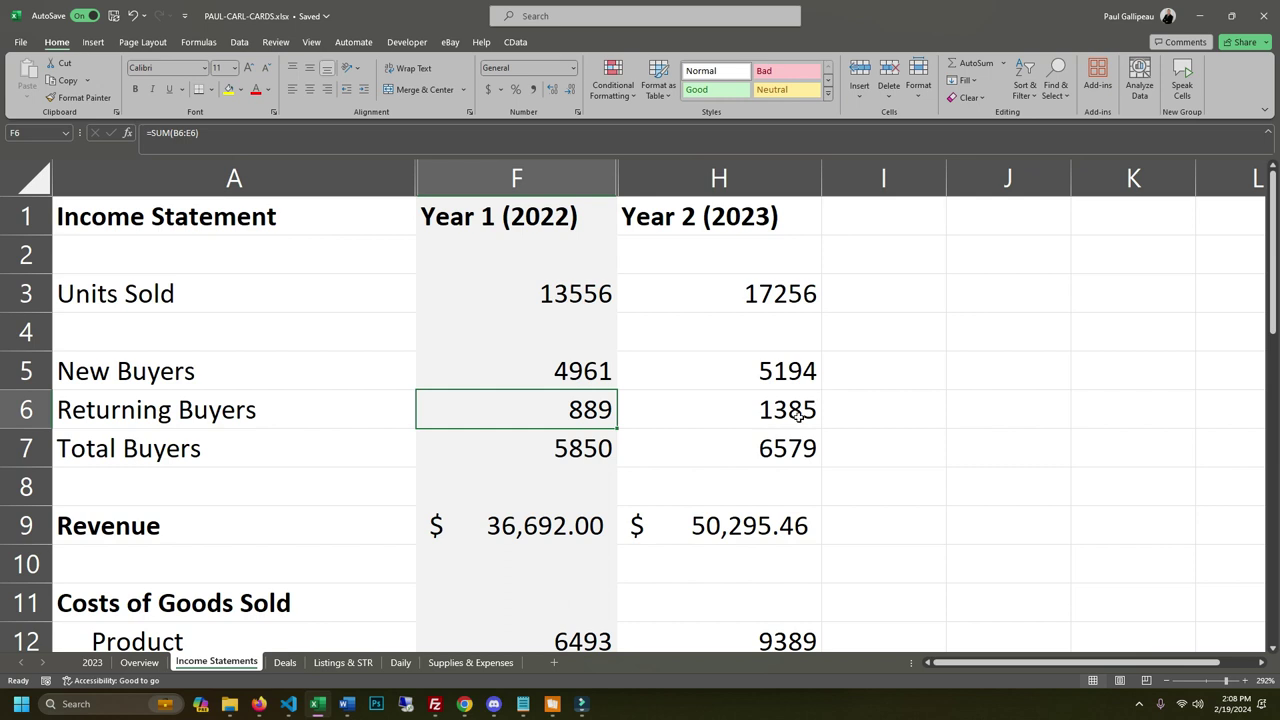
# Review the 2022 Revenue cell and compare the Product cost row across both years.
pyautogui.click(583, 522)
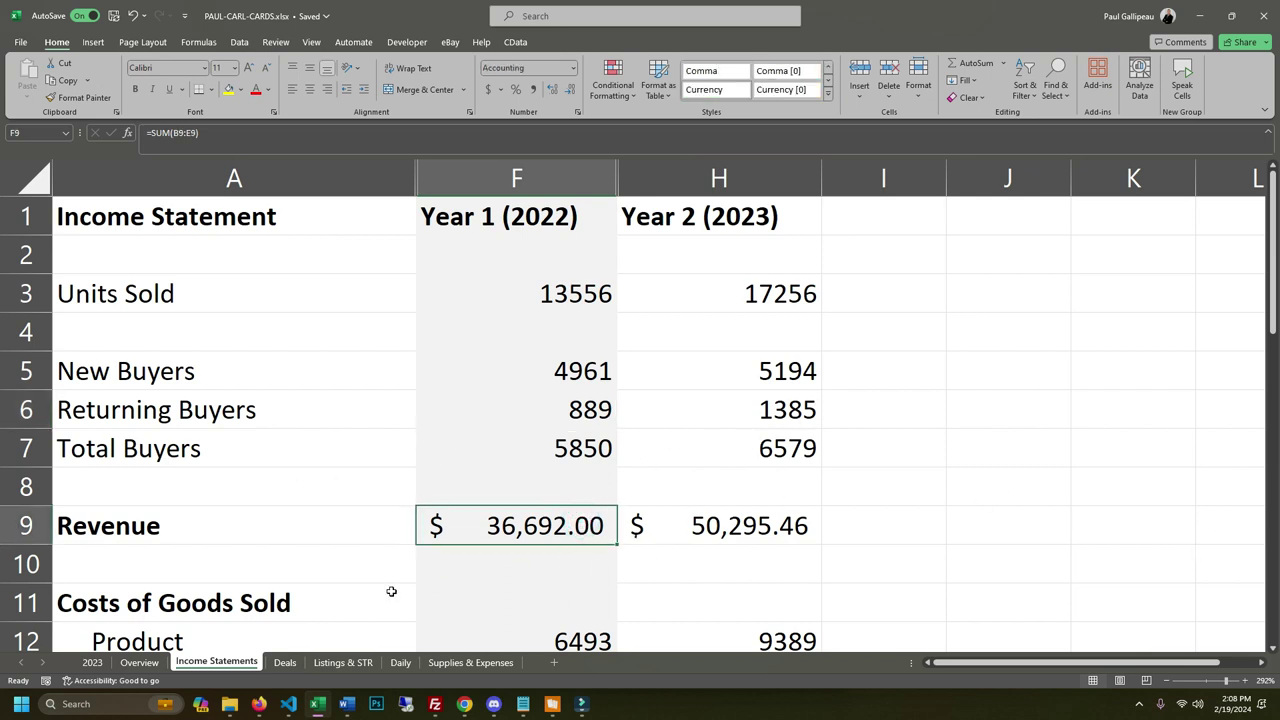
pyautogui.click(495, 534)
pyautogui.scroll(-2, 415, 553)
pyautogui.moveTo(490, 410); pyautogui.dragTo(673, 413)
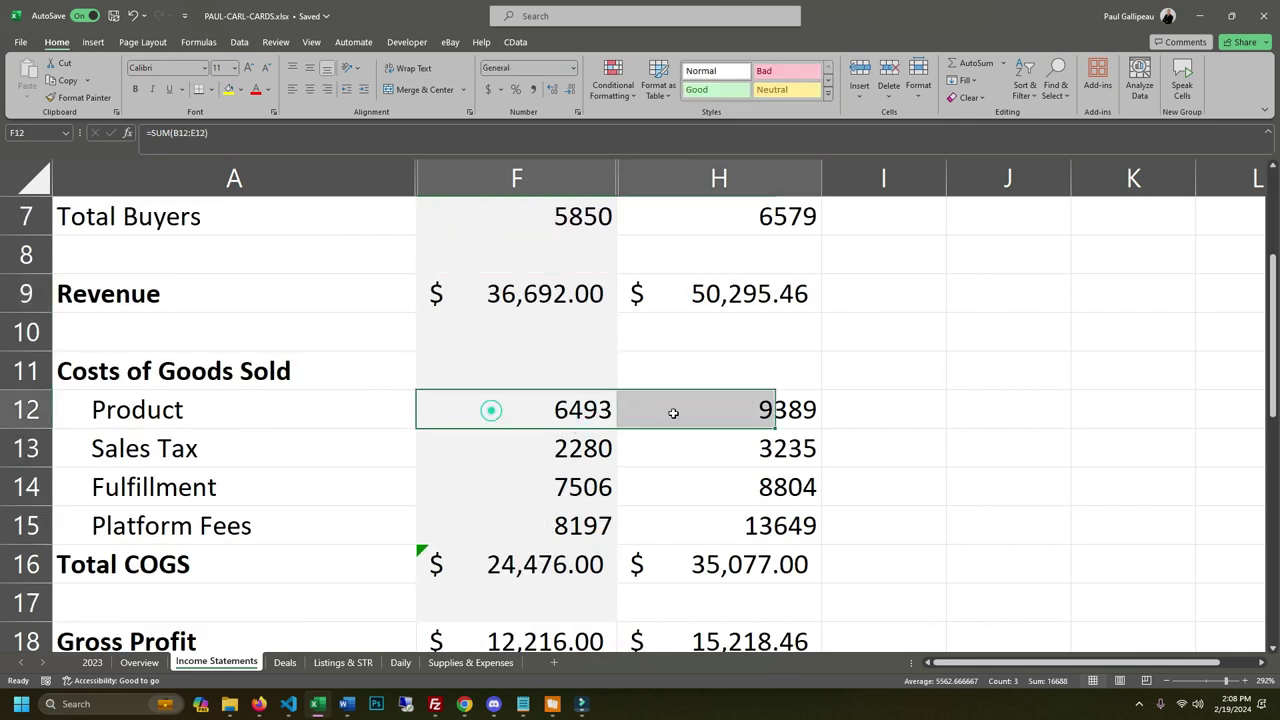
pyautogui.moveTo(775, 412); pyautogui.dragTo(568, 410)
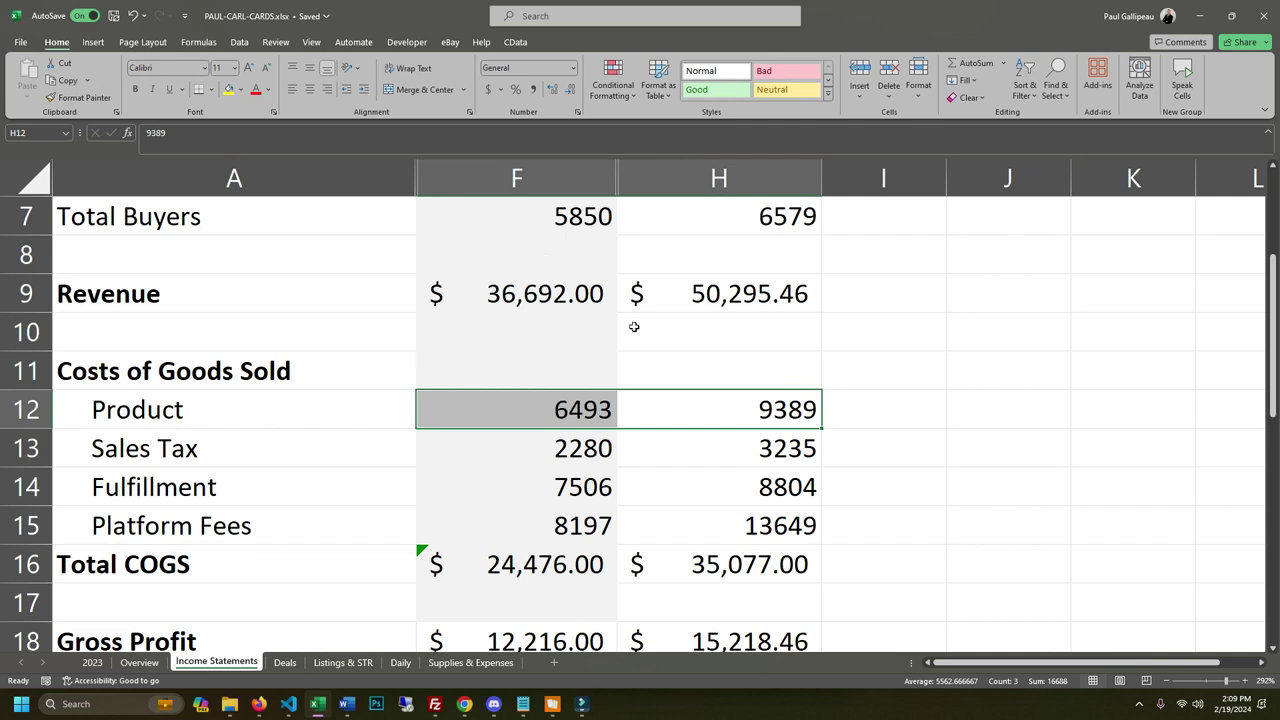
# Examine the Sales Tax, Fulfillment and Platform Fees rows under Costs of Goods Sold for both years.
pyautogui.click(782, 454)
pyautogui.moveTo(562, 508); pyautogui.dragTo(577, 487)
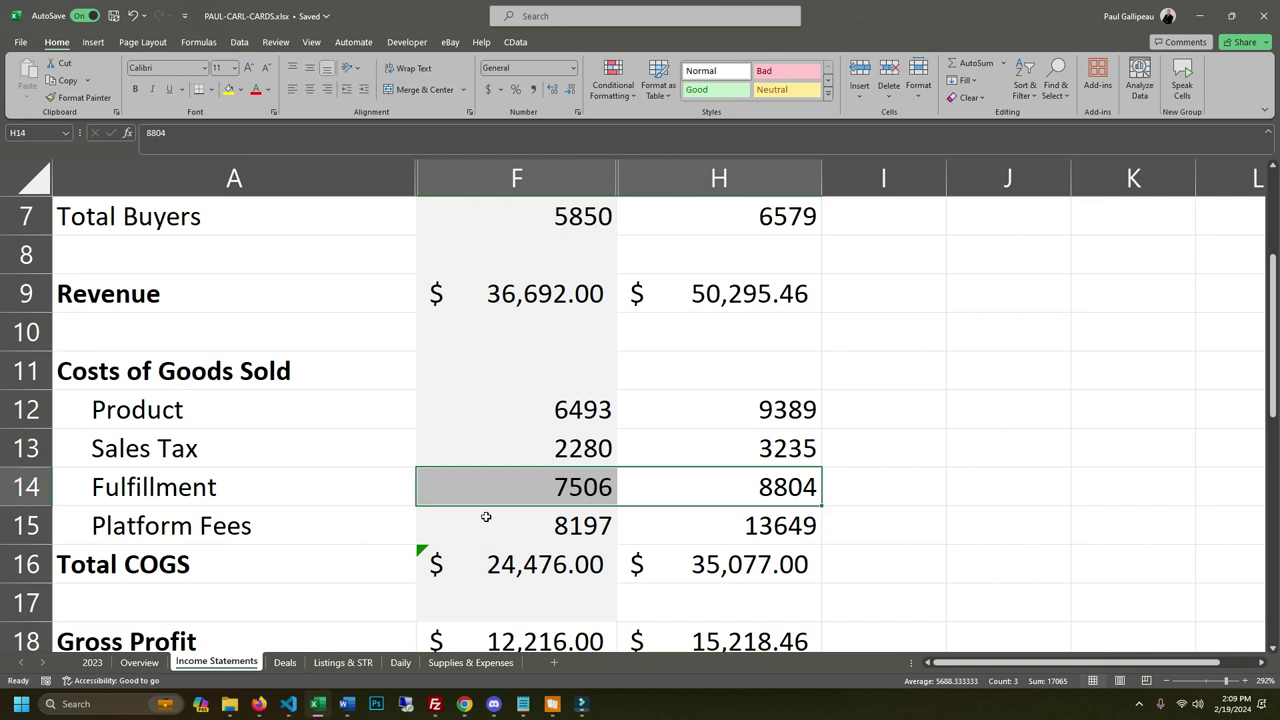
pyautogui.moveTo(570, 518); pyautogui.dragTo(740, 522)
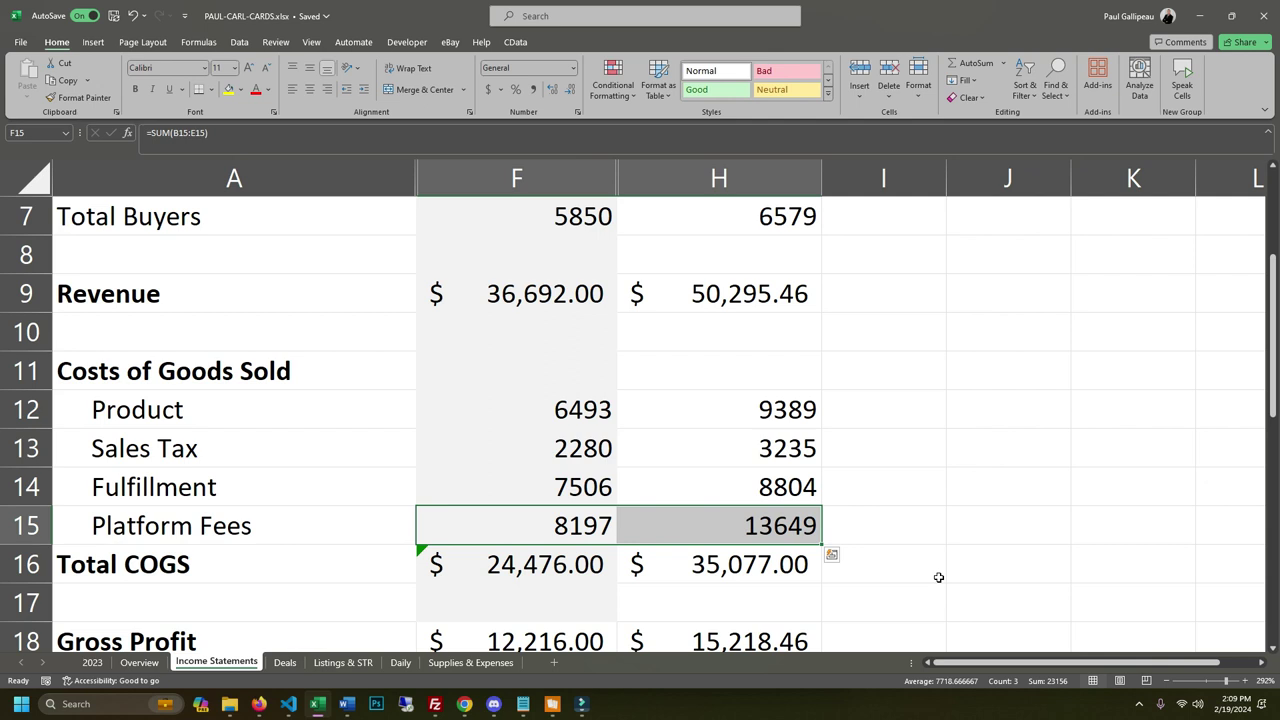
pyautogui.click(768, 524)
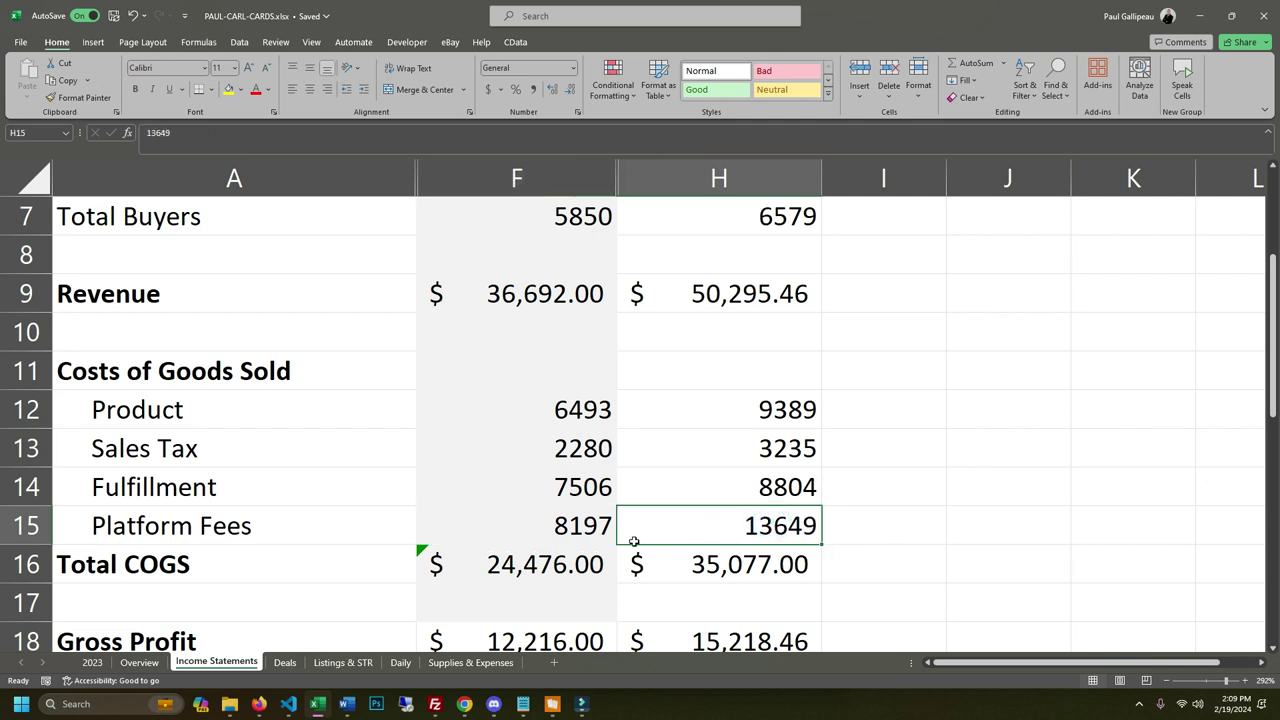
pyautogui.click(590, 527)
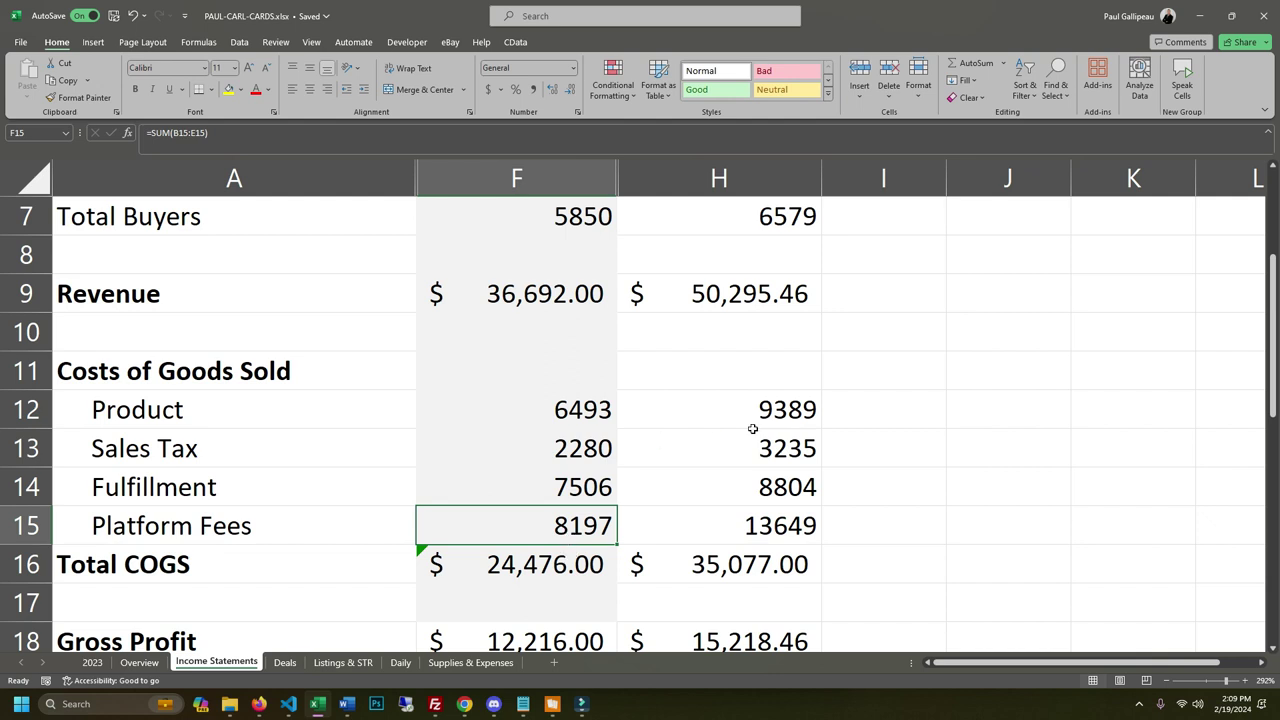
pyautogui.click(770, 487)
pyautogui.click(778, 526)
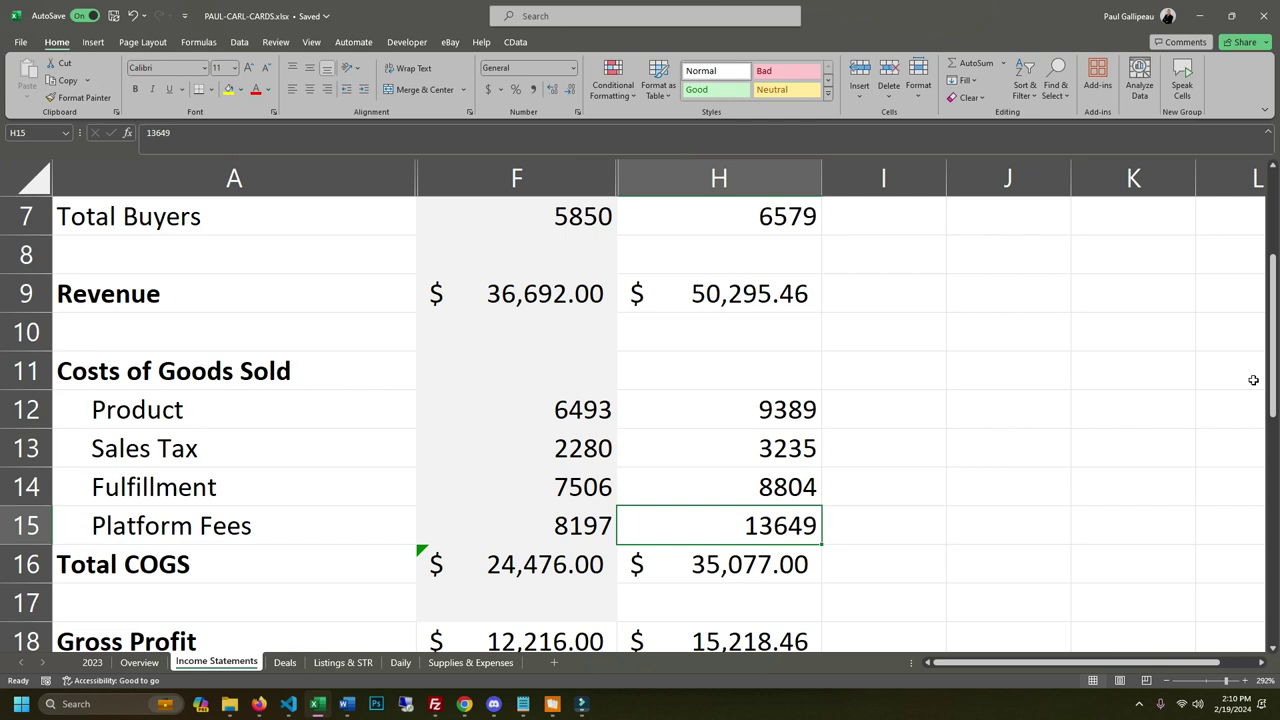
# Compare Total COGS, Gross Profit and GP % between the two years, and recheck the Product cost row.
pyautogui.scroll(-1, 572, 486)
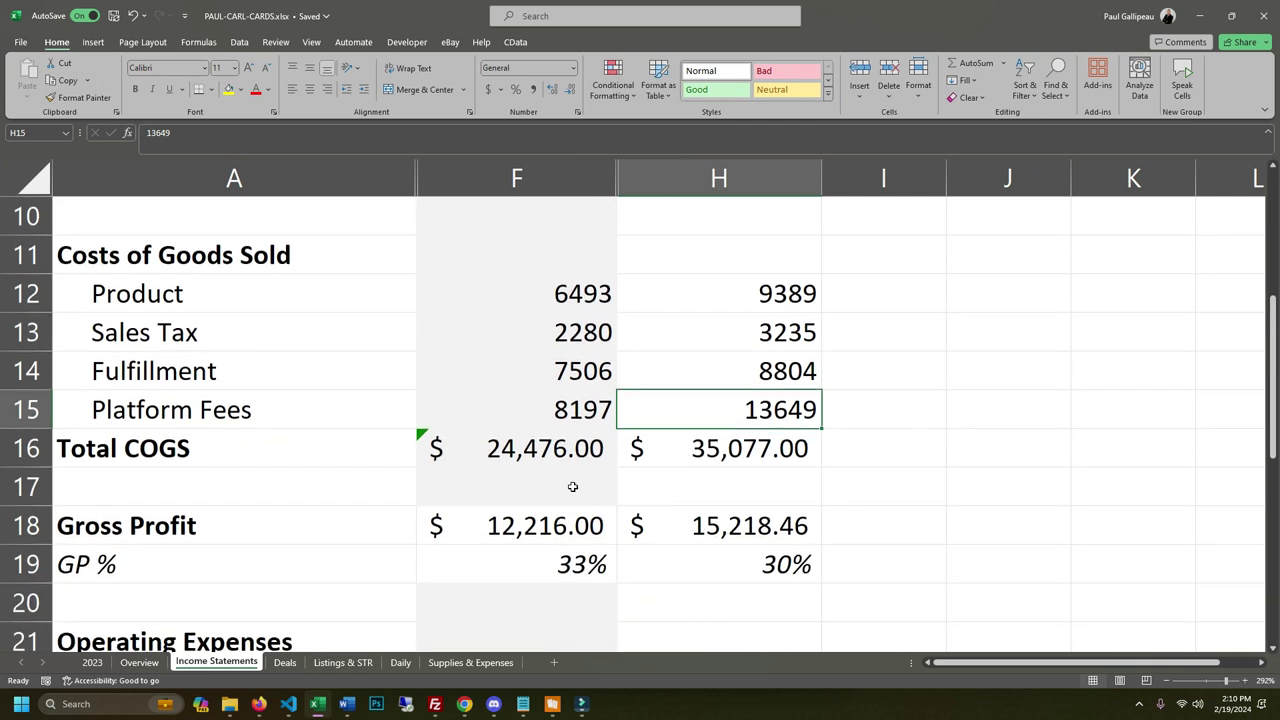
pyautogui.click(600, 450)
pyautogui.hotkey('shift', 'Right')
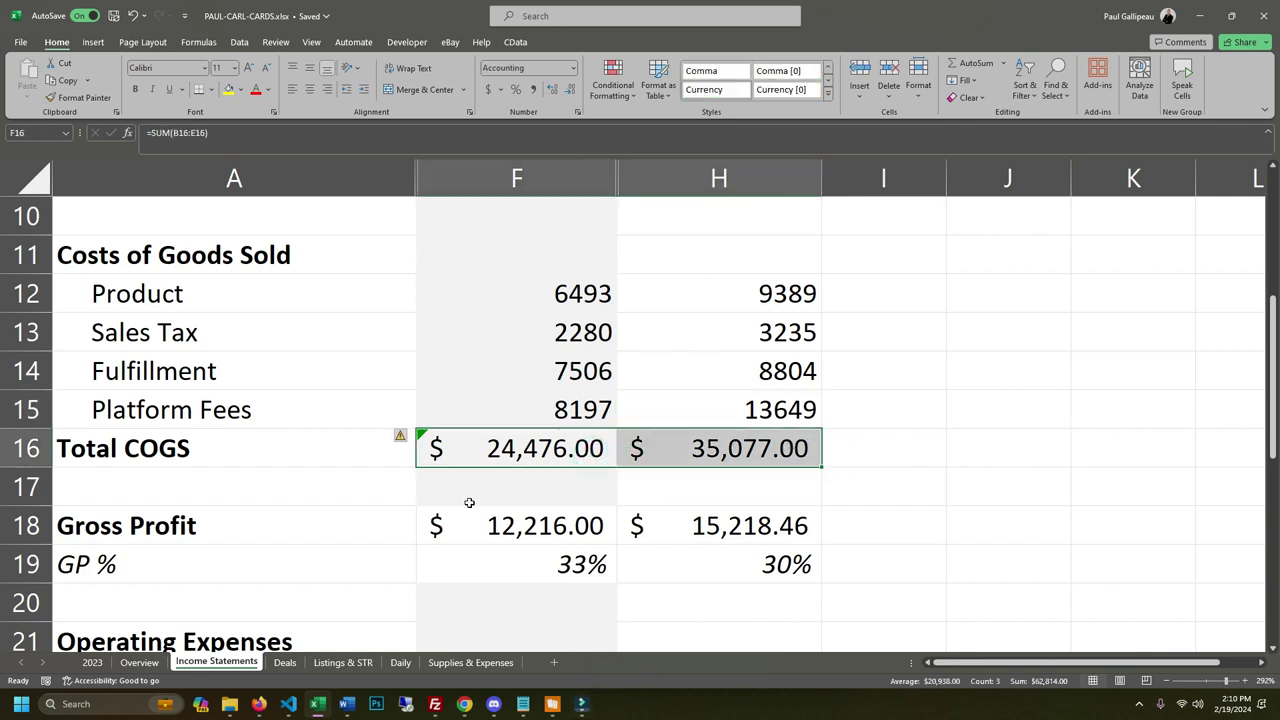
pyautogui.click(530, 530)
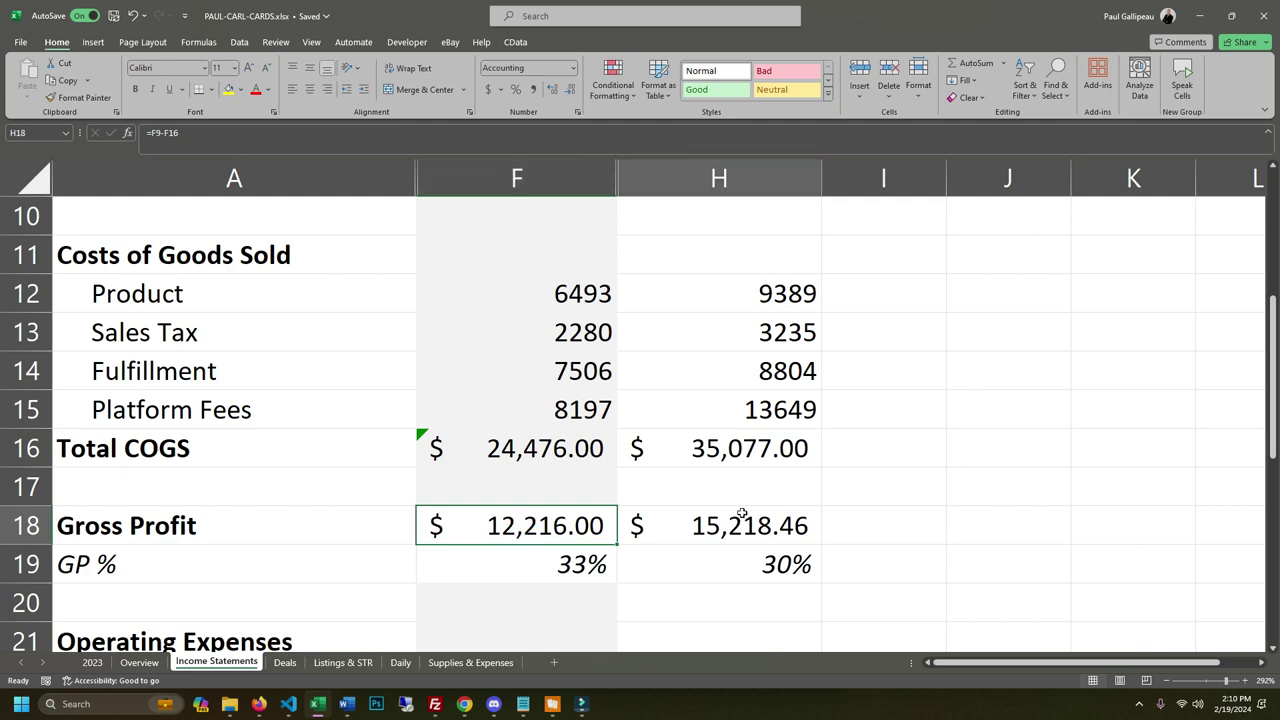
pyautogui.click(742, 515)
pyautogui.click(580, 562)
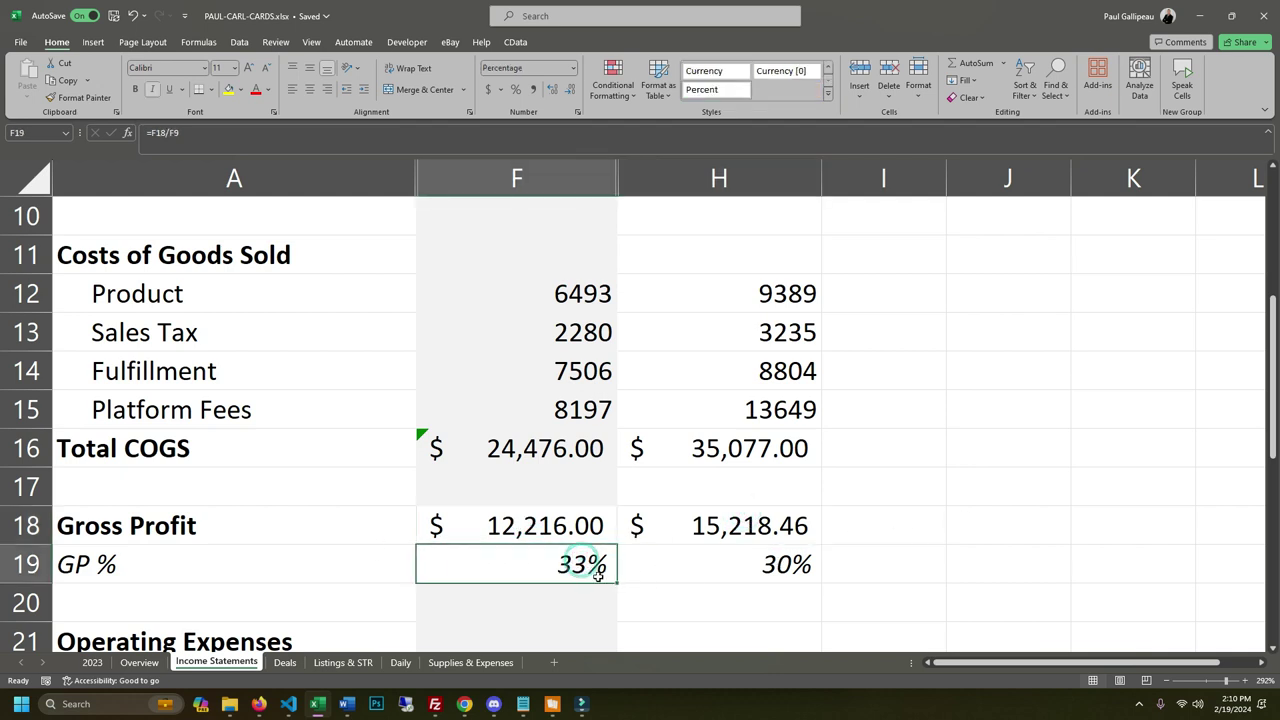
pyautogui.click(532, 578)
pyautogui.moveTo(608, 570); pyautogui.dragTo(680, 570)
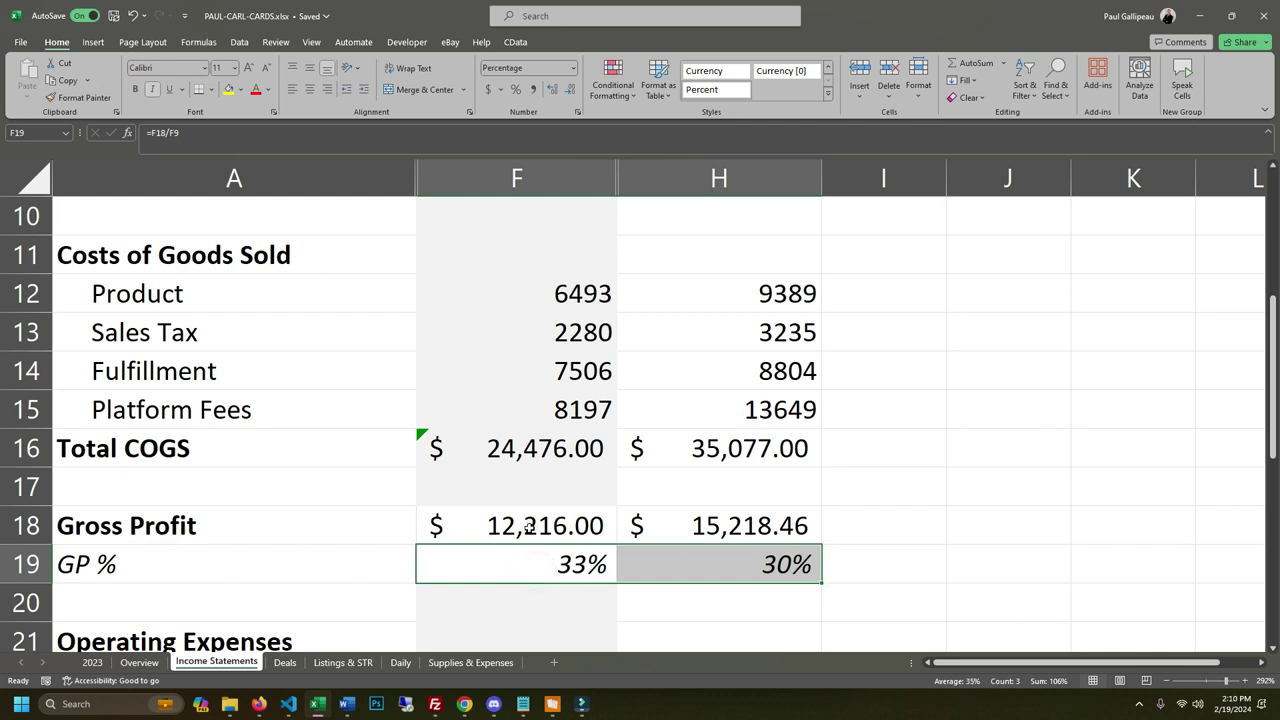
pyautogui.click(527, 527)
pyautogui.click(780, 518)
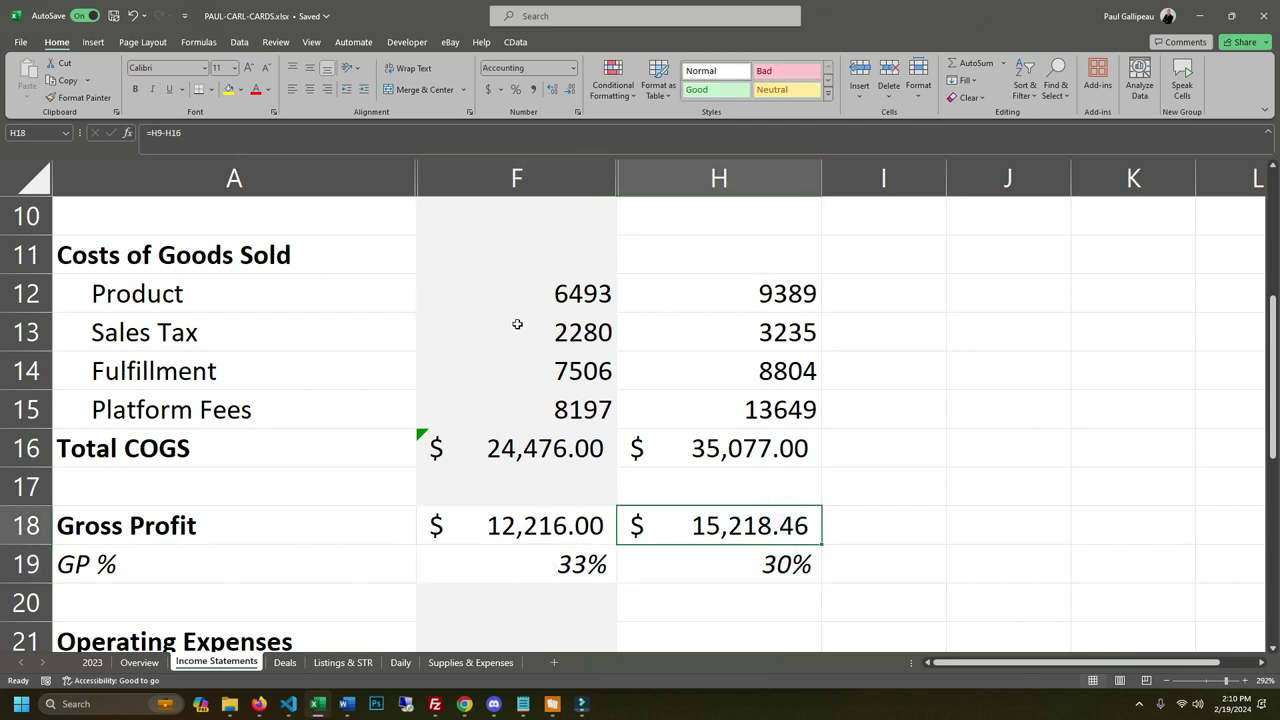
pyautogui.moveTo(522, 296); pyautogui.dragTo(757, 294)
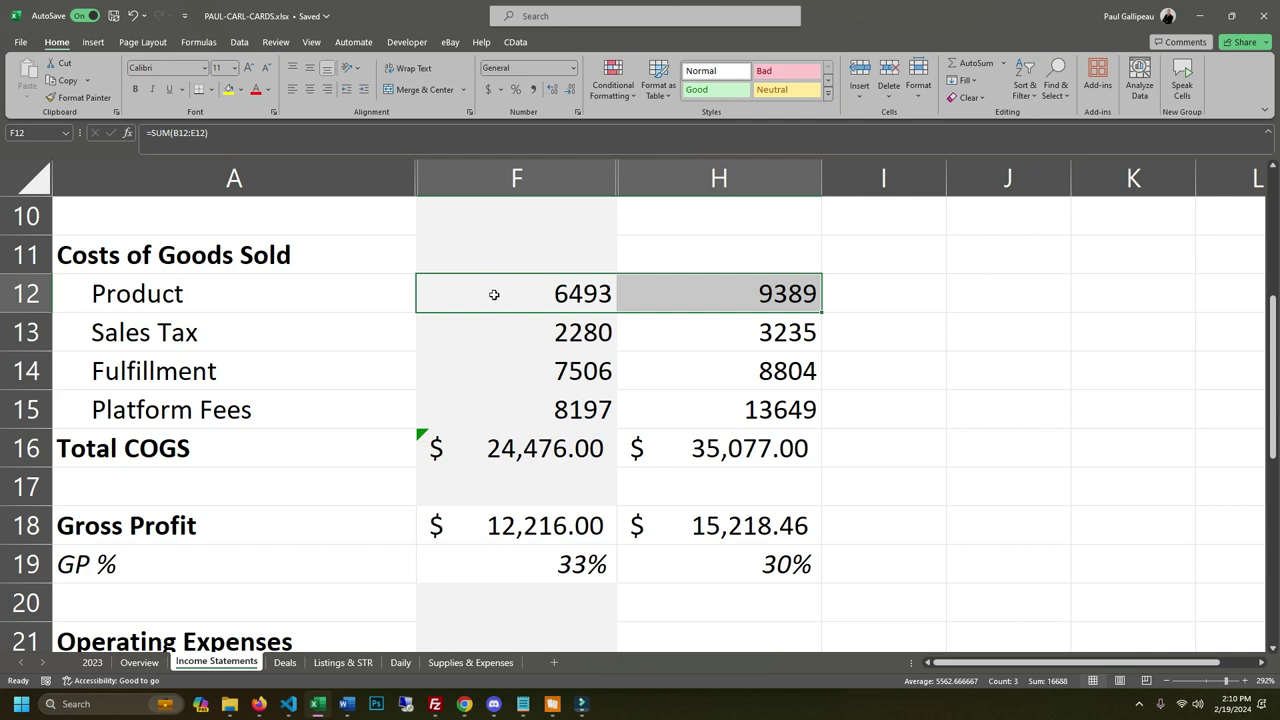
pyautogui.moveTo(500, 291); pyautogui.dragTo(810, 289)
# Examine the Operating Expenses rows for both years, including Payroll, Marketing, Supplies and Other Expenses.
pyautogui.scroll(-2, 714, 533)
pyautogui.moveTo(539, 448); pyautogui.dragTo(686, 476)
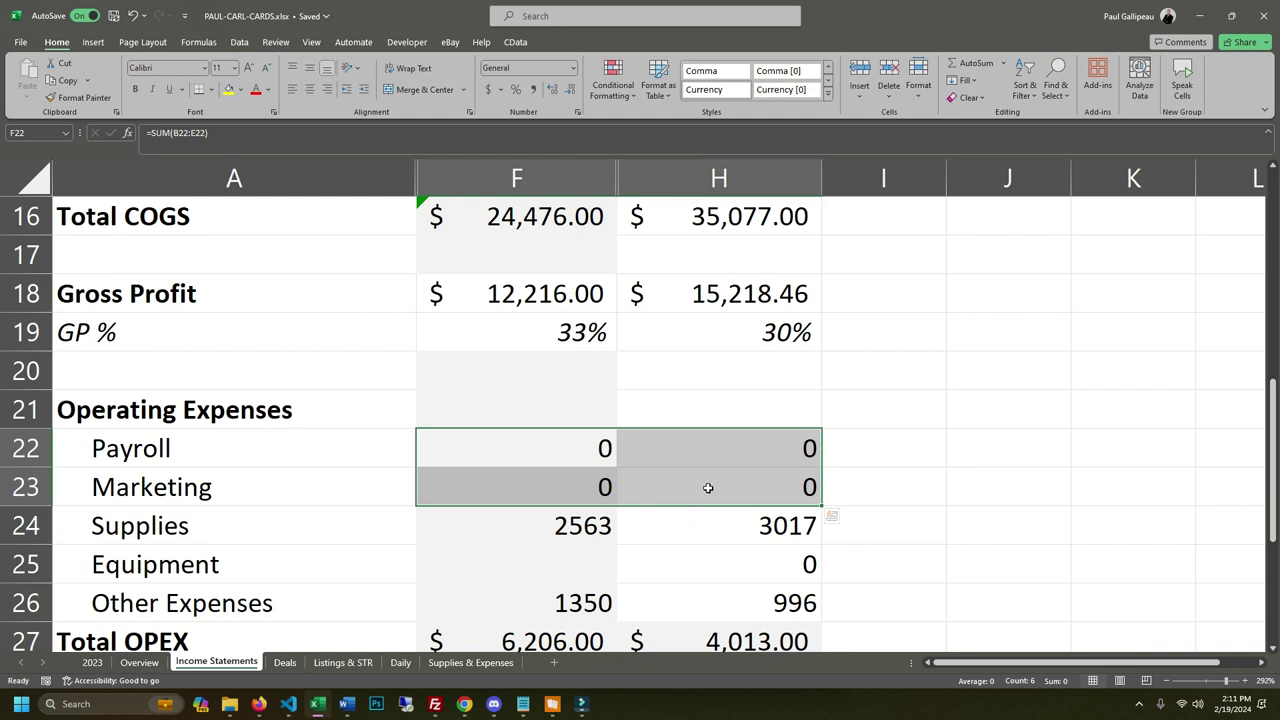
pyautogui.click(709, 488)
pyautogui.click(801, 487)
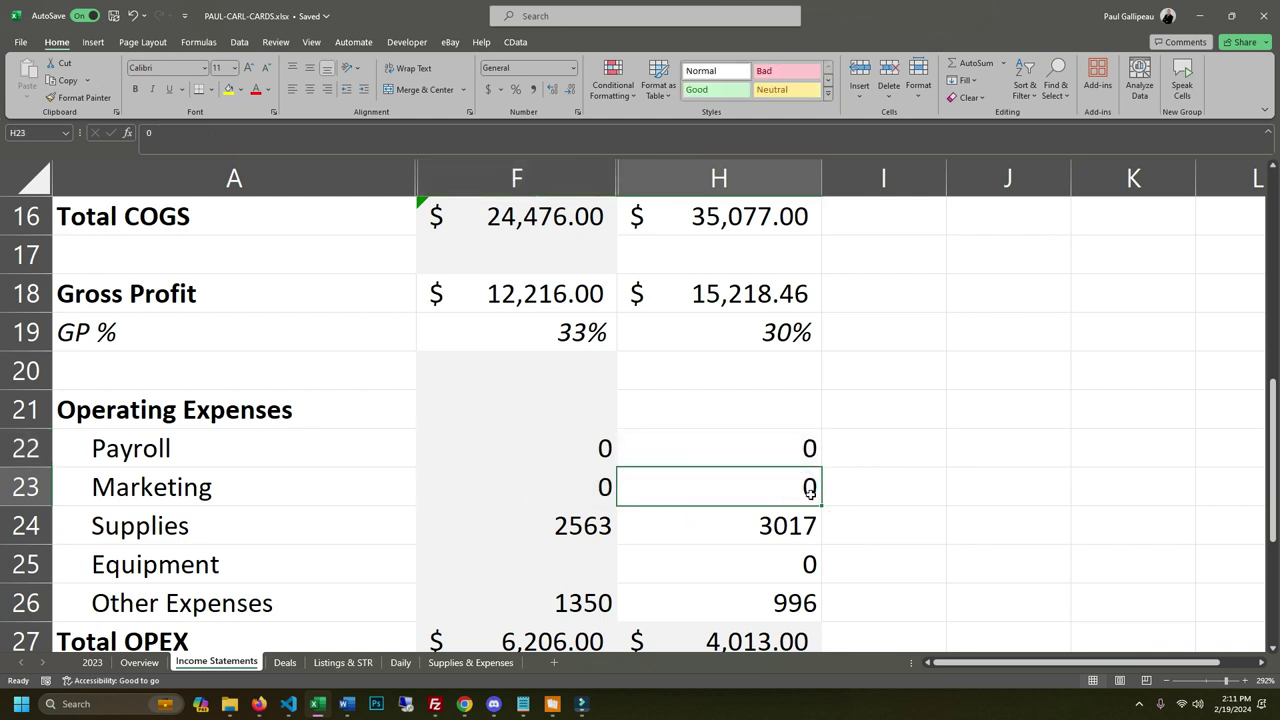
pyautogui.click(767, 592)
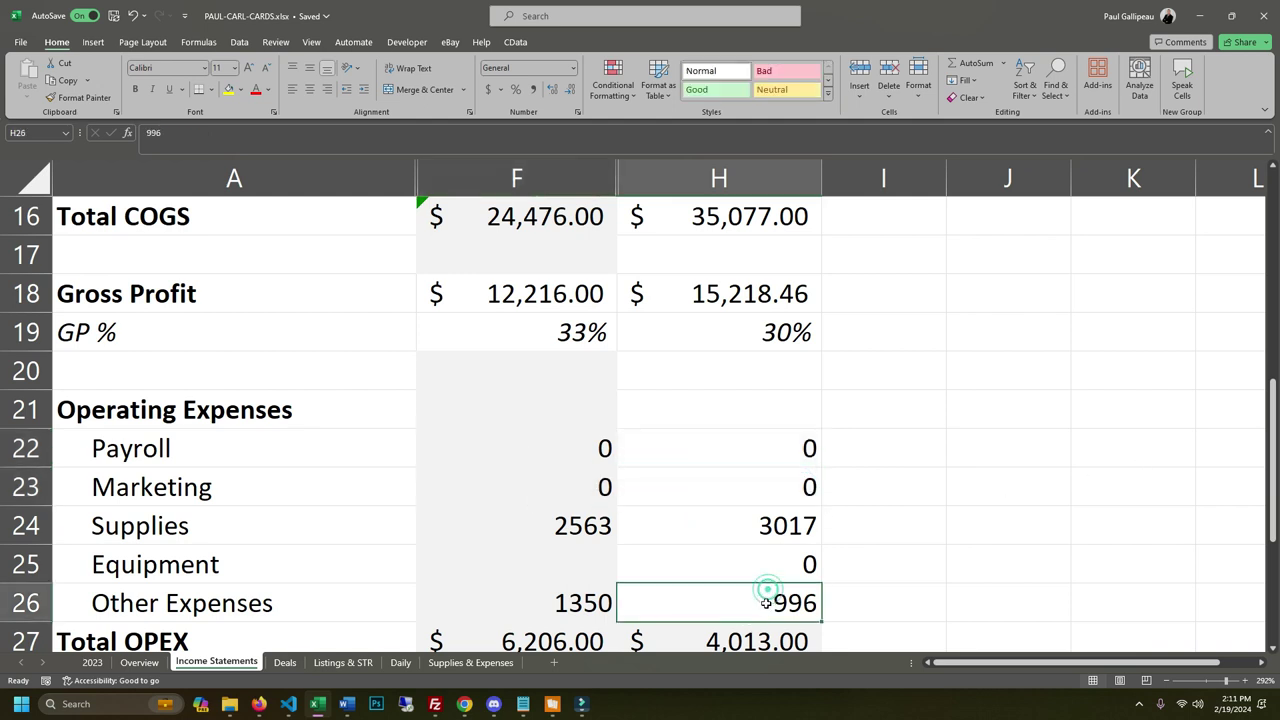
pyautogui.click(732, 528)
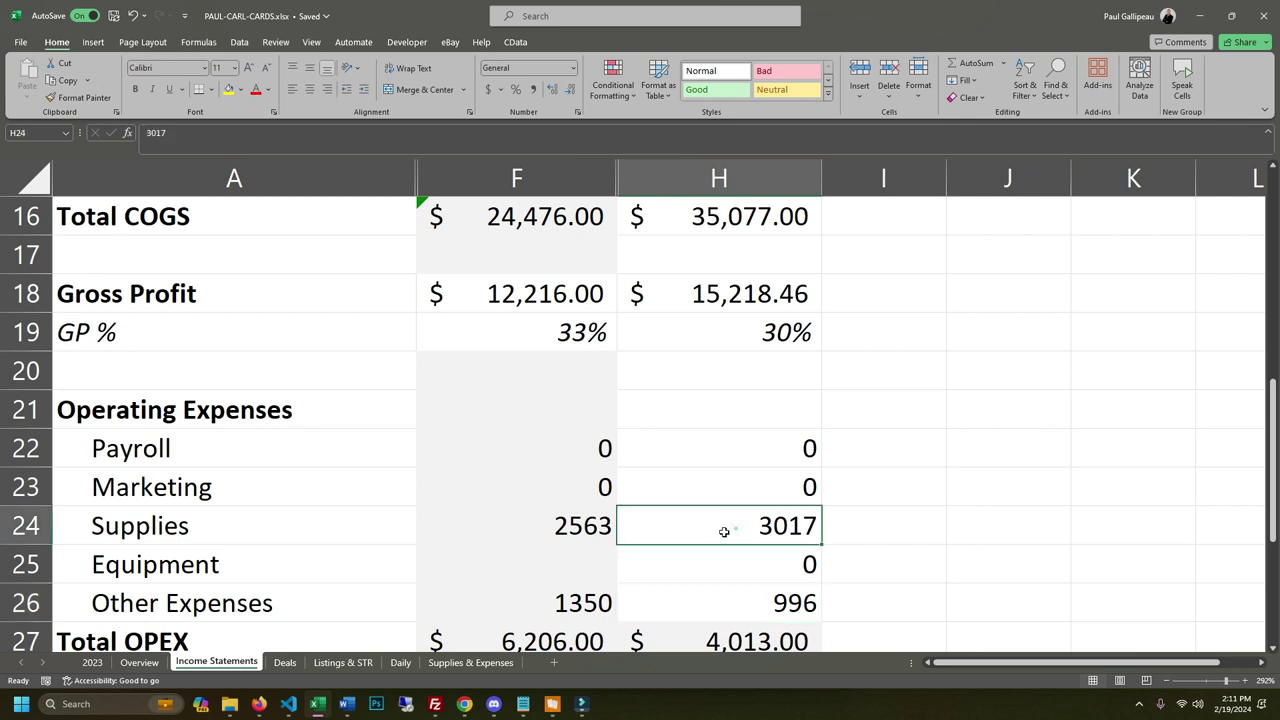
pyautogui.click(709, 528)
# Compare the Operating Income and Taxes rows for both years and inspect the 2023 tax formula.
pyautogui.scroll(-1, 729, 526)
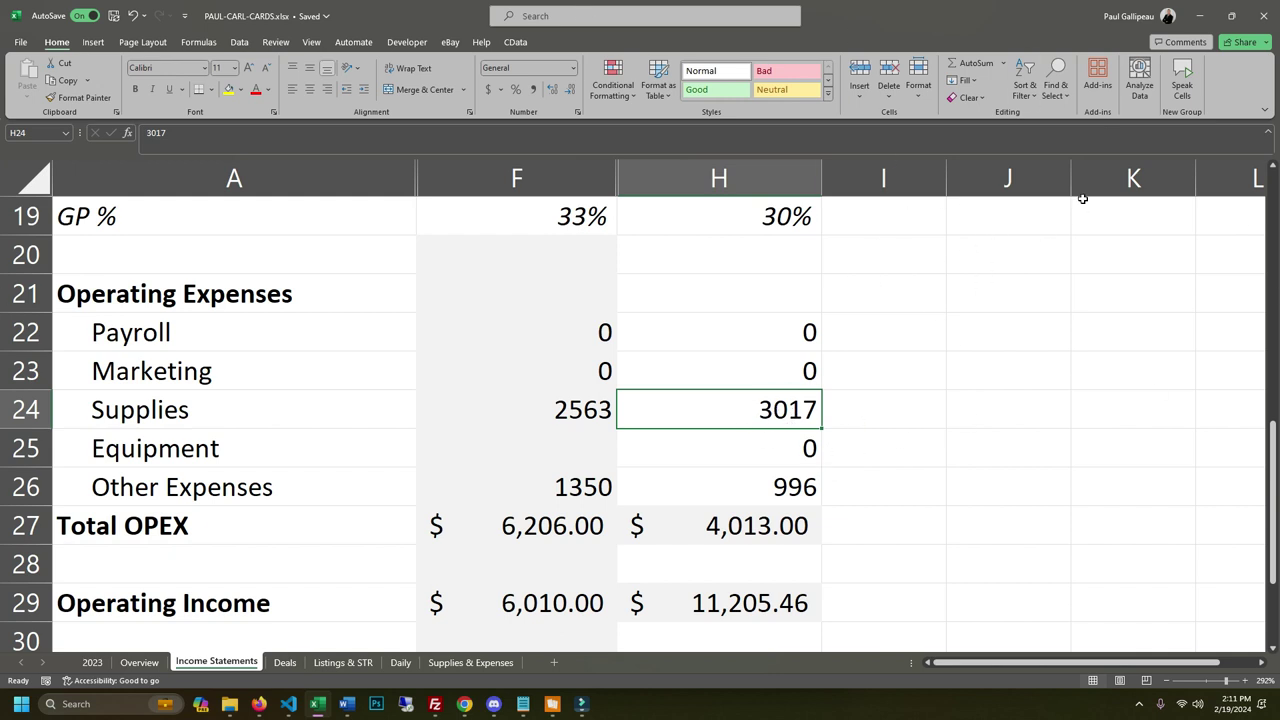
pyautogui.scroll(-1, 856, 346)
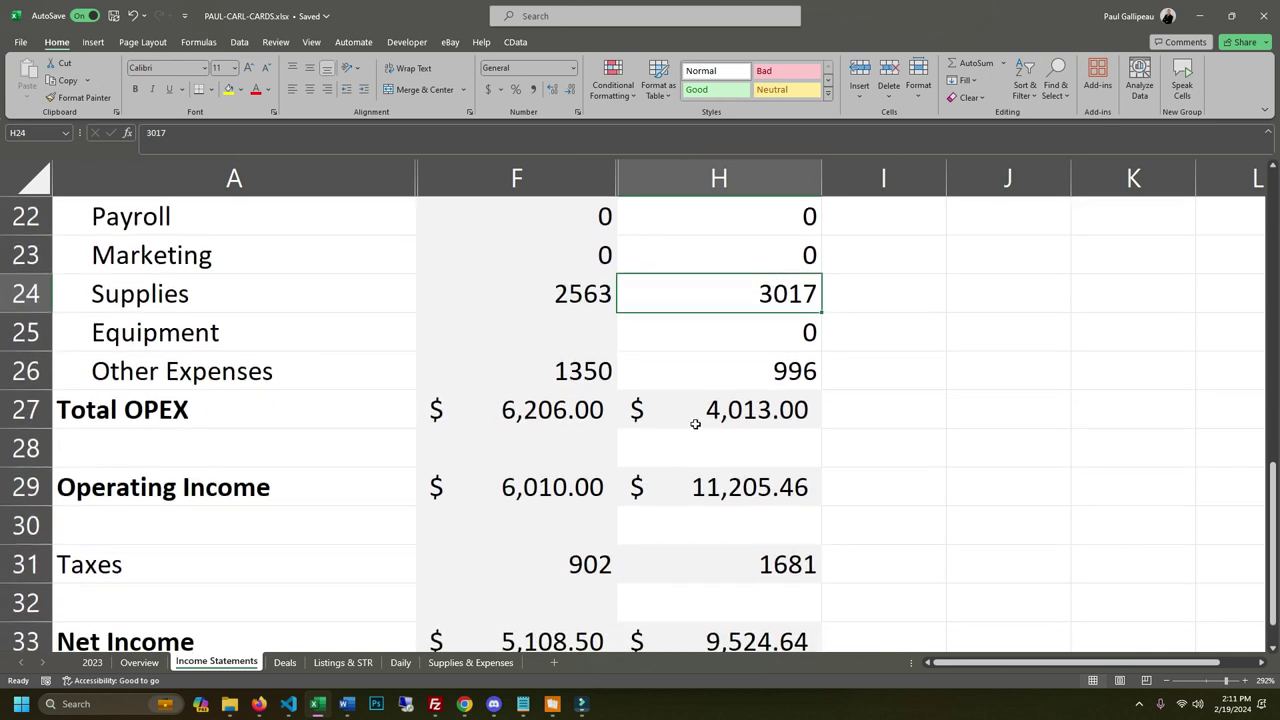
pyautogui.moveTo(542, 472); pyautogui.dragTo(880, 495)
pyautogui.moveTo(404, 562); pyautogui.dragTo(737, 566)
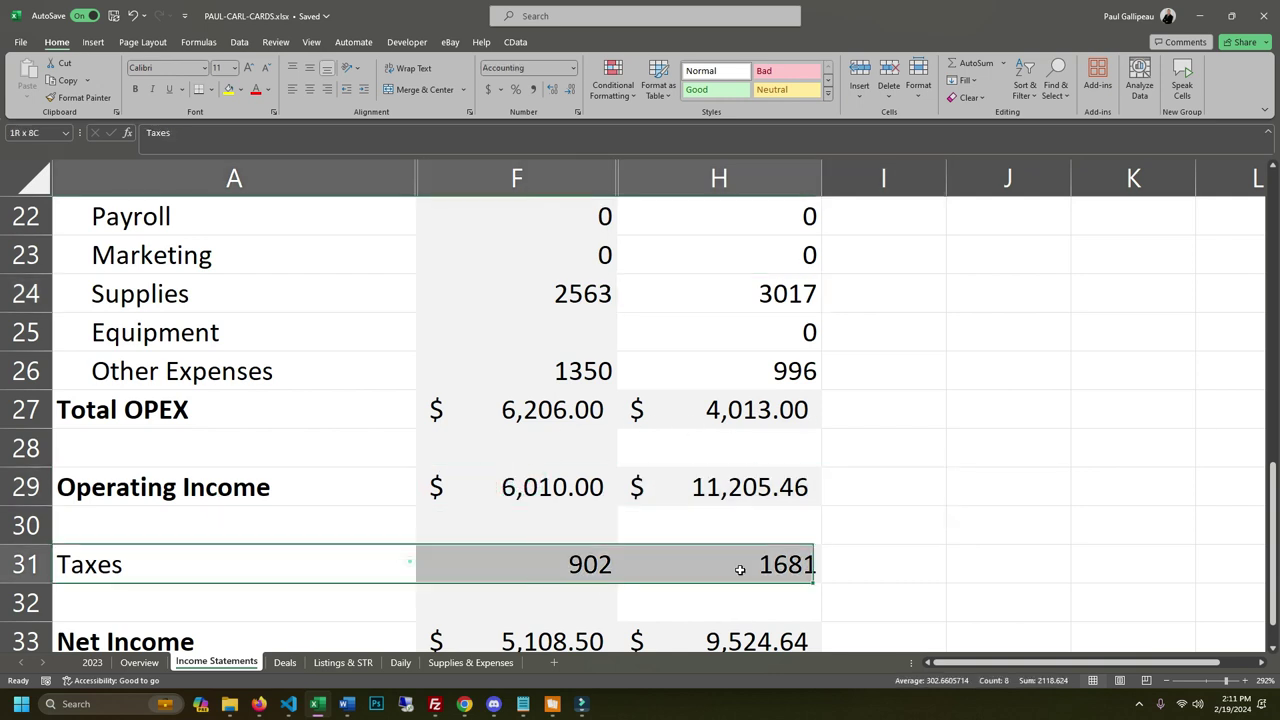
pyautogui.click(800, 566)
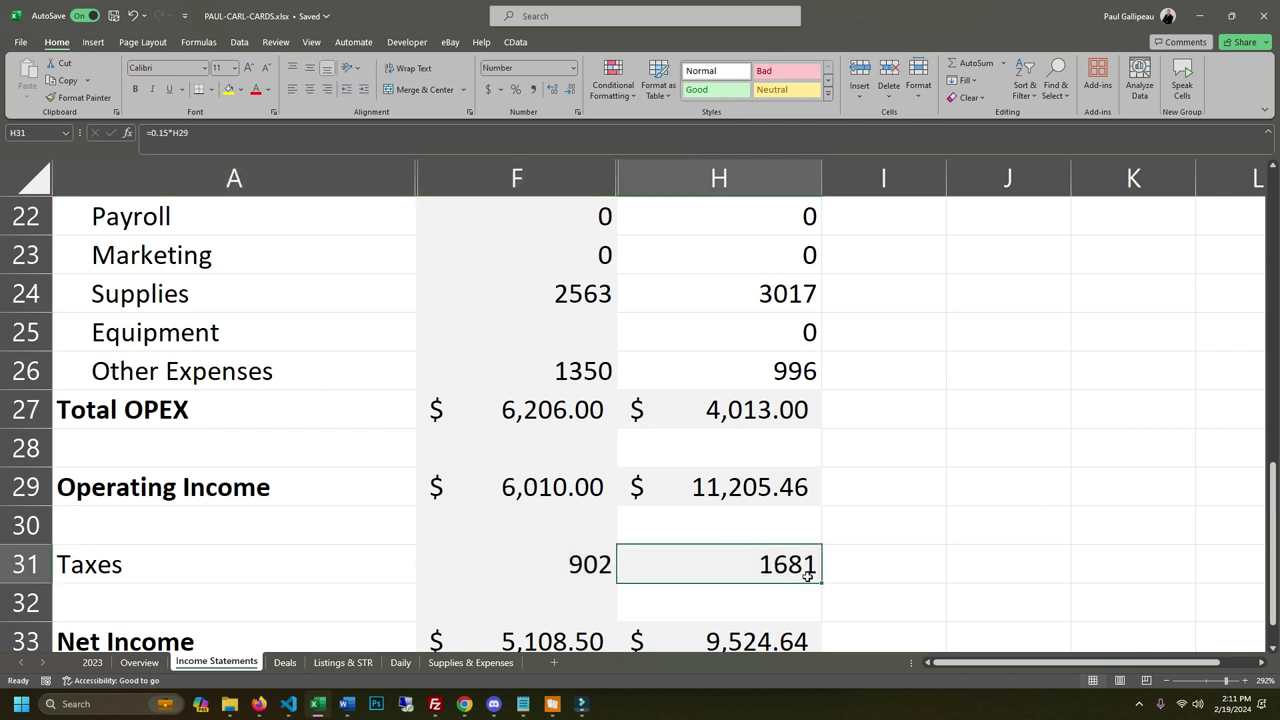
# Recheck the Taxes row and its 2023 formula, and examine the Net Income row with its 2023 formula.
pyautogui.click(180, 572)
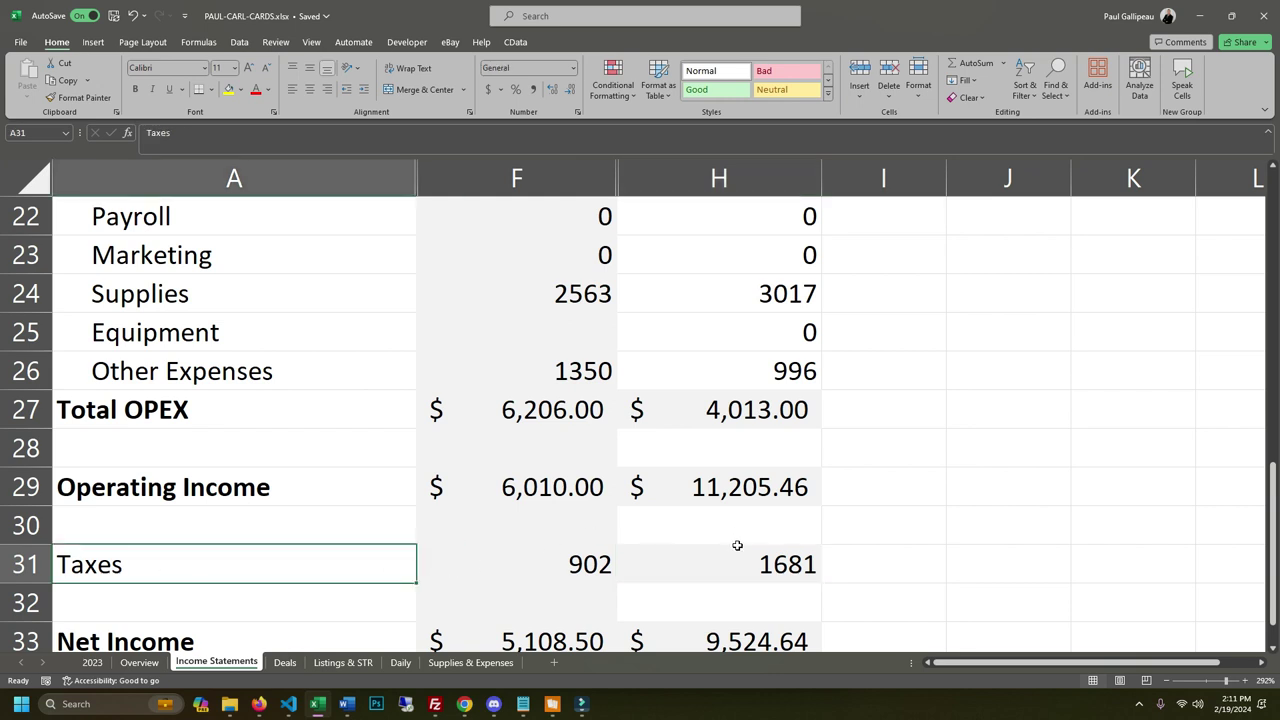
pyautogui.click(772, 563)
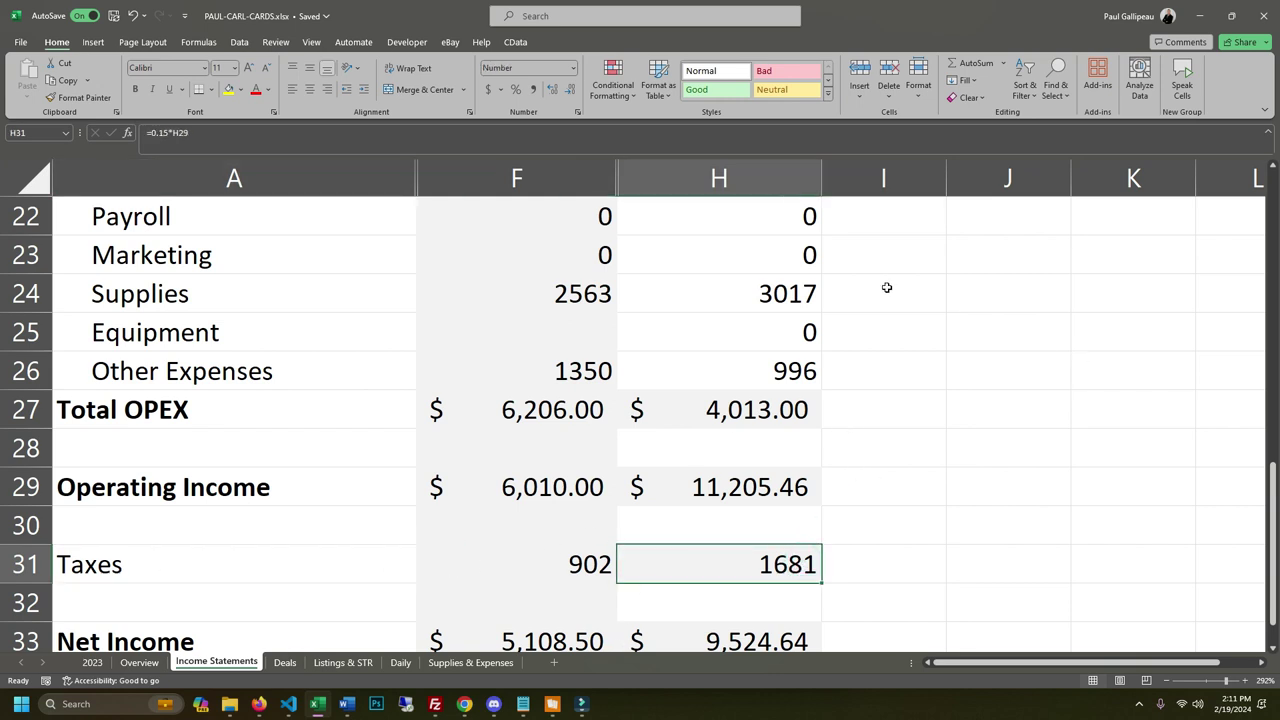
pyautogui.scroll(-4, 749, 389)
pyautogui.scroll(3, 760, 500)
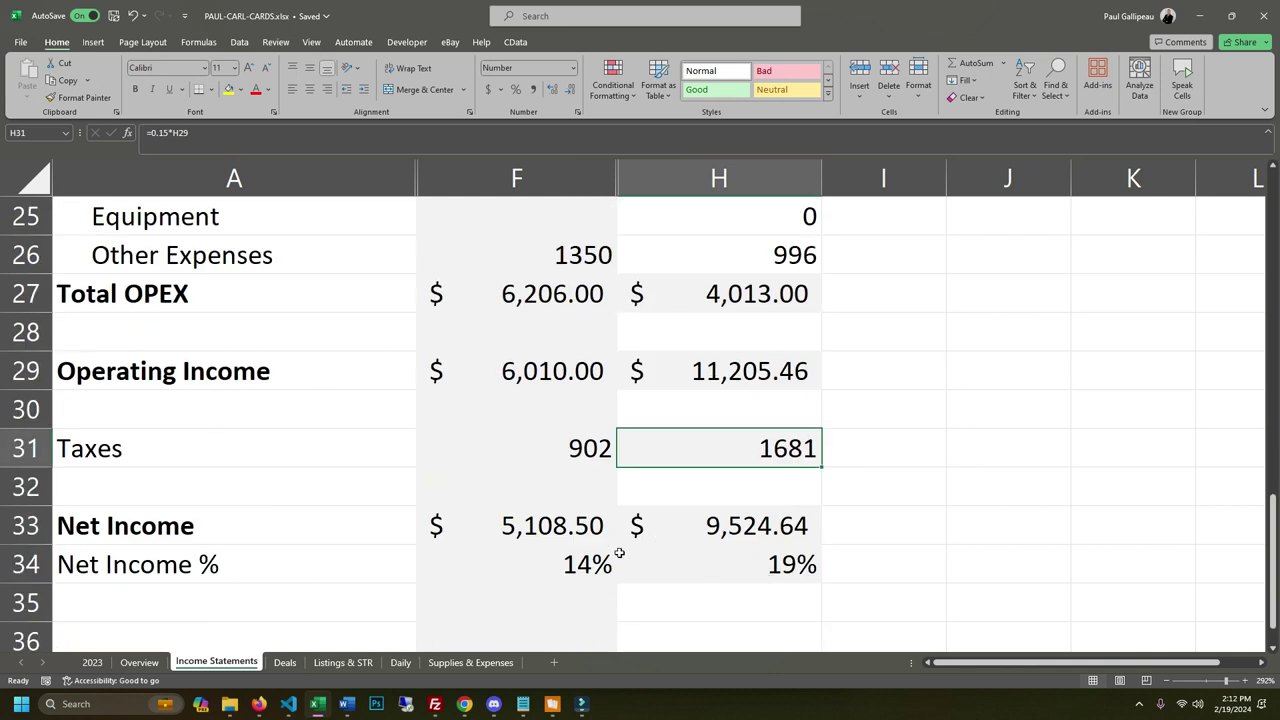
pyautogui.click(246, 525)
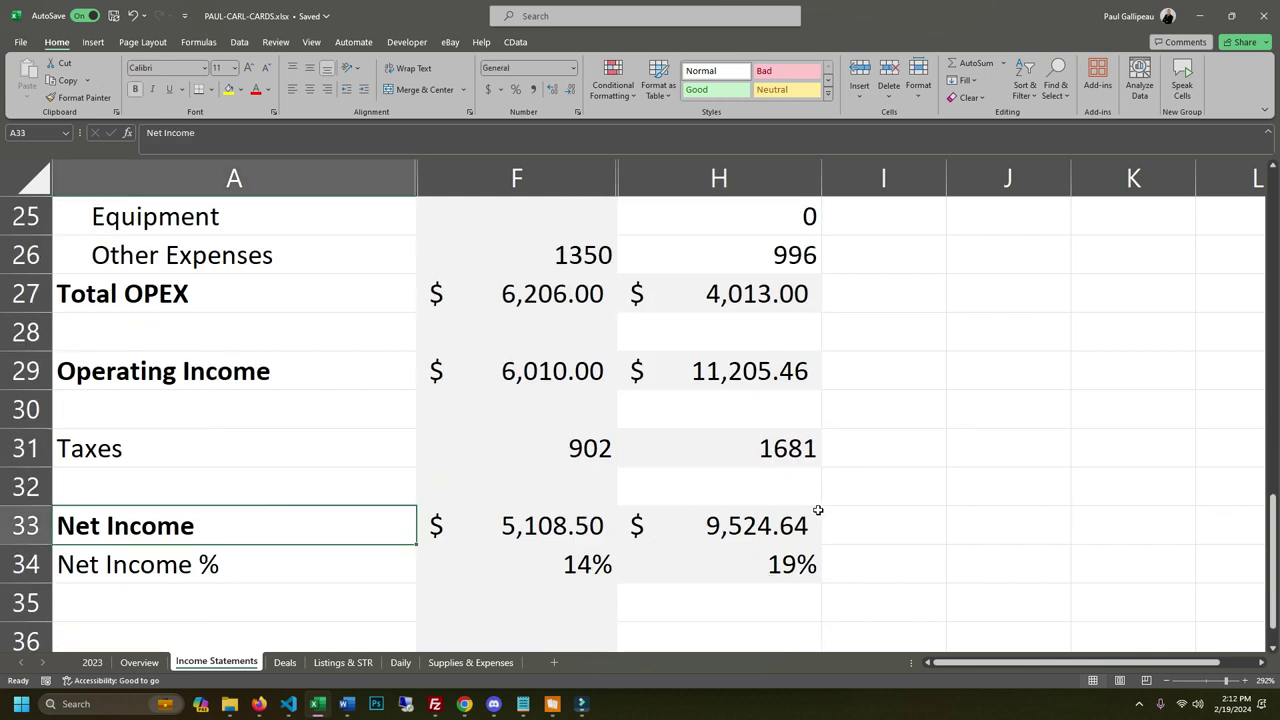
pyautogui.click(730, 535)
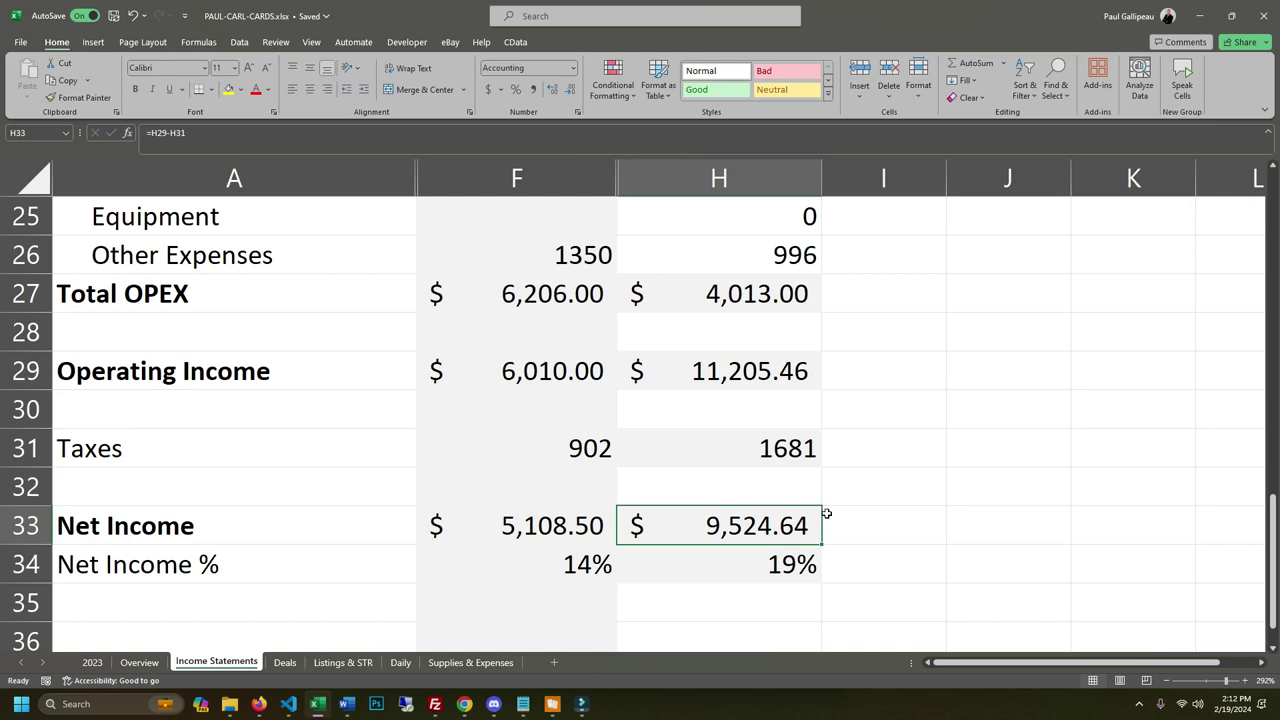
# Compare the 2023 units sold, buyers and revenue at the start of the statement with the 2023 Net Income.
pyautogui.scroll(8, 800, 500)
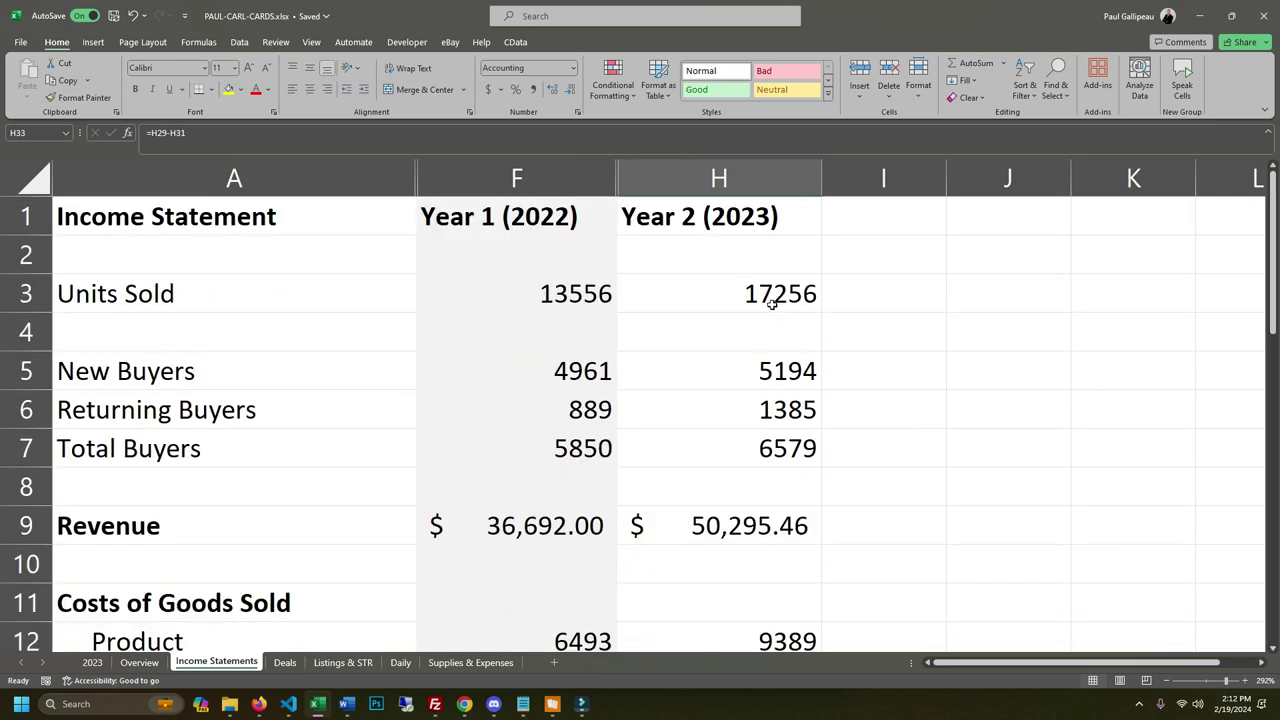
pyautogui.scroll(-8, 777, 300)
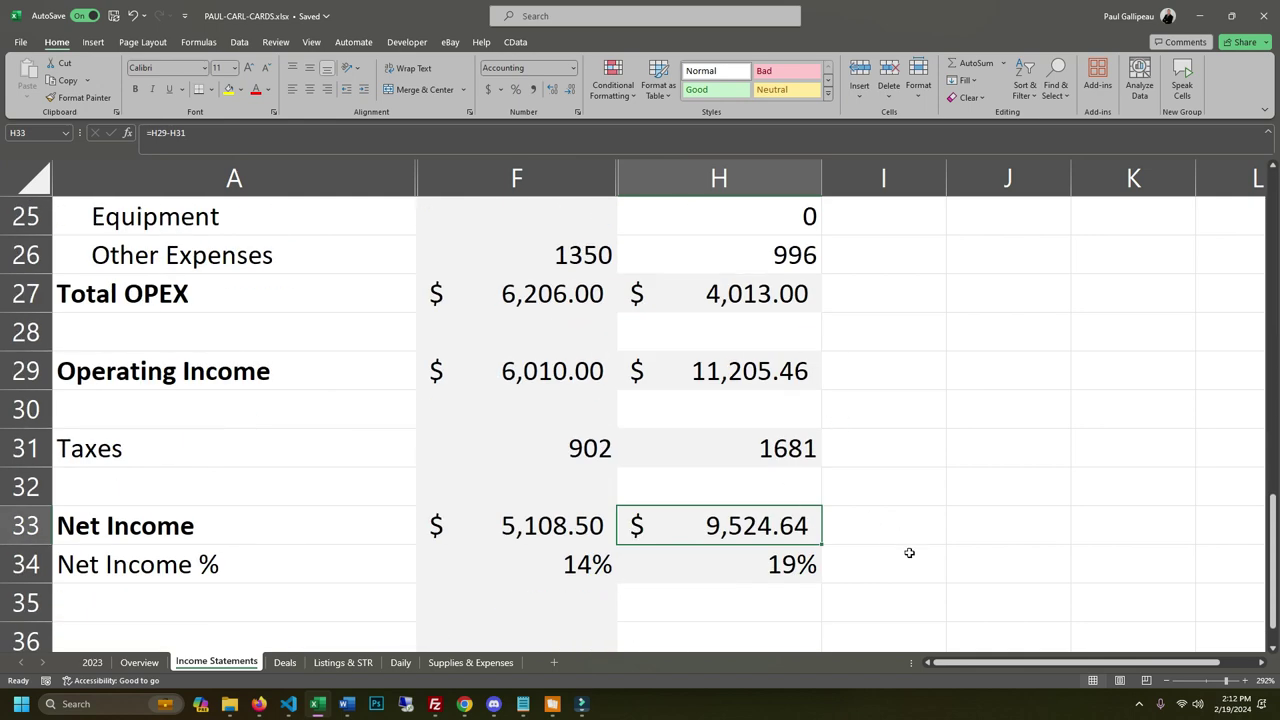
pyautogui.click(956, 514)
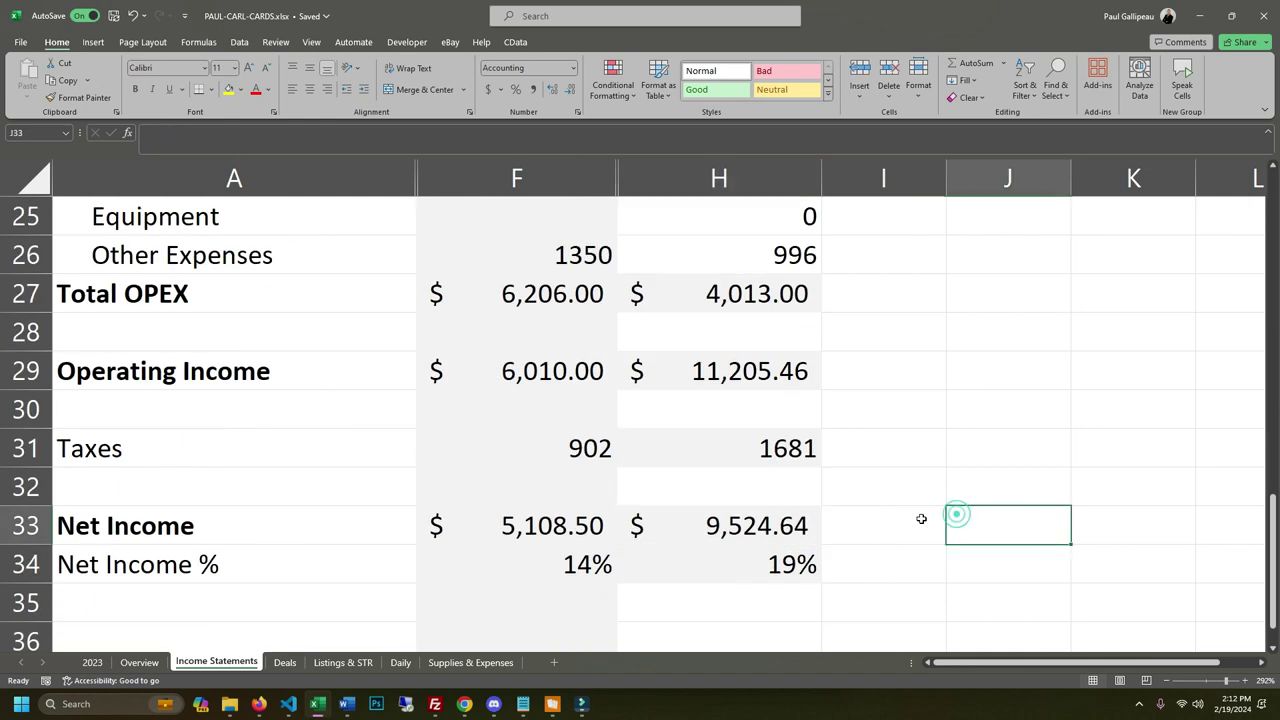
pyautogui.click(910, 519)
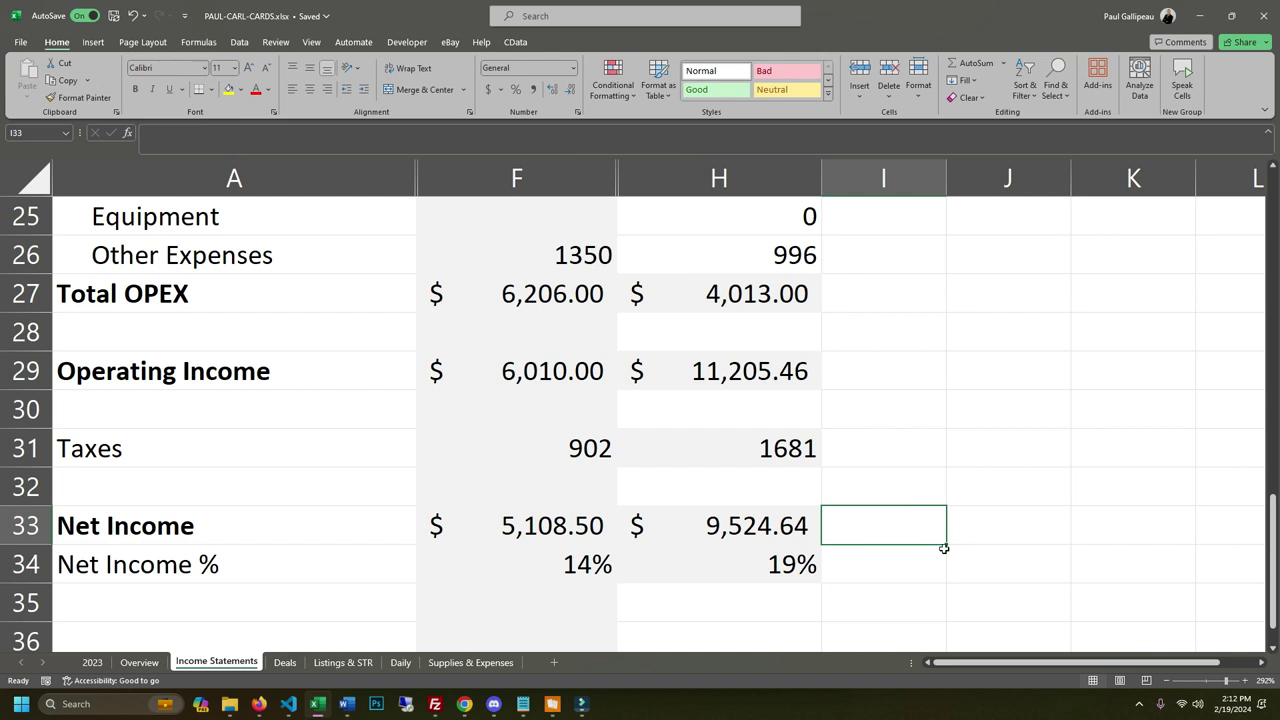
# Enter the formula =H33/(2*365) in cell I33, beside the 2023 Net Income.
pyautogui.click(894, 518)
pyautogui.write('=')
pyautogui.click(727, 528)
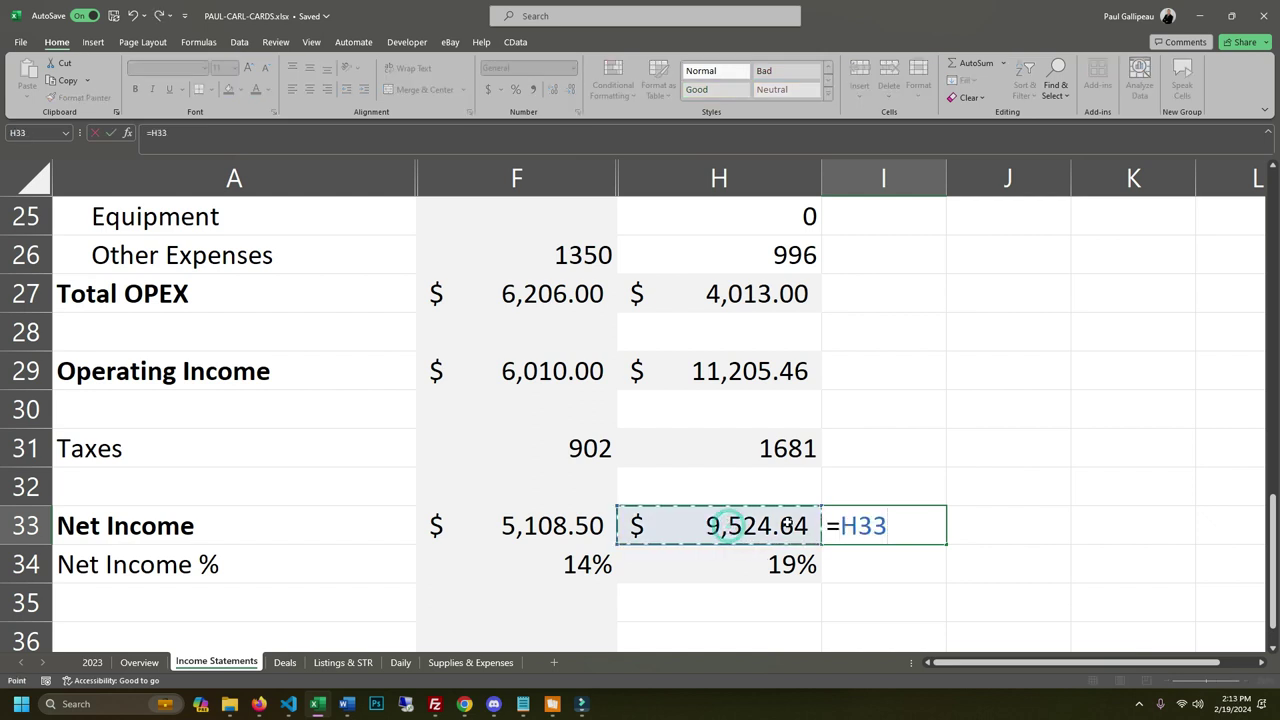
pyautogui.write('/')
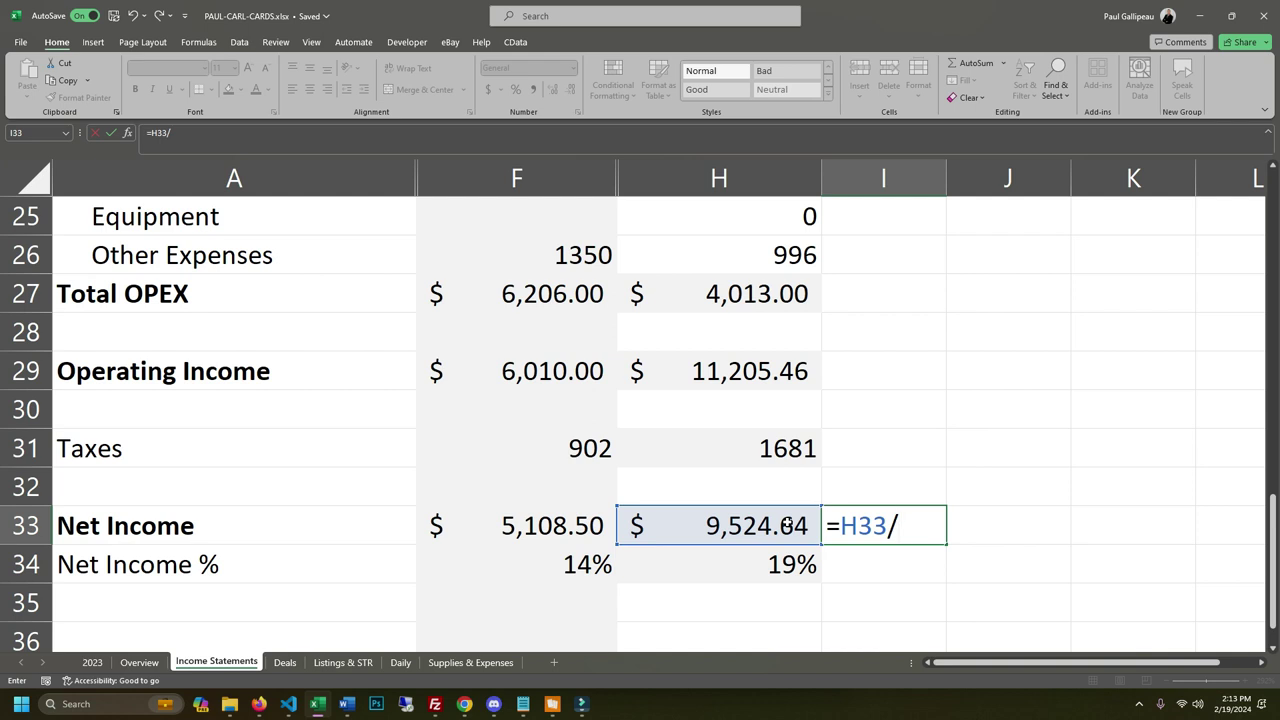
pyautogui.write('365')
pyautogui.click(899, 525)
pyautogui.write('(2')
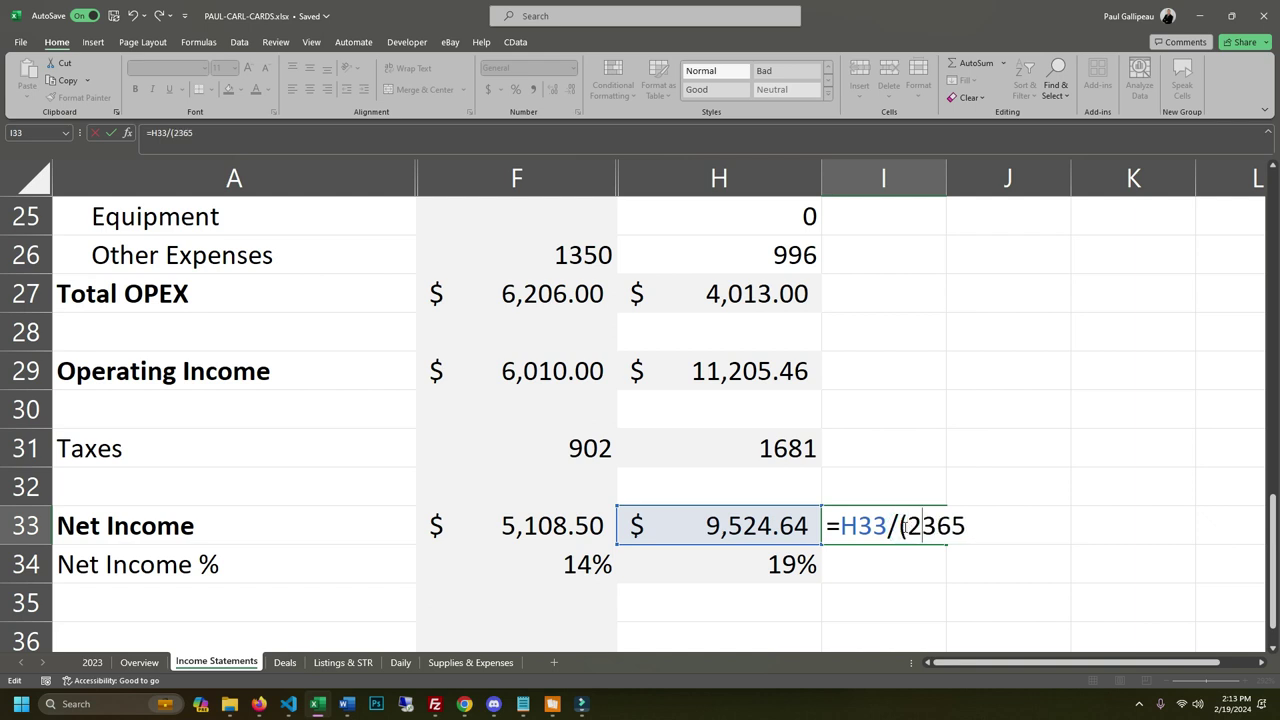
pyautogui.write('*')
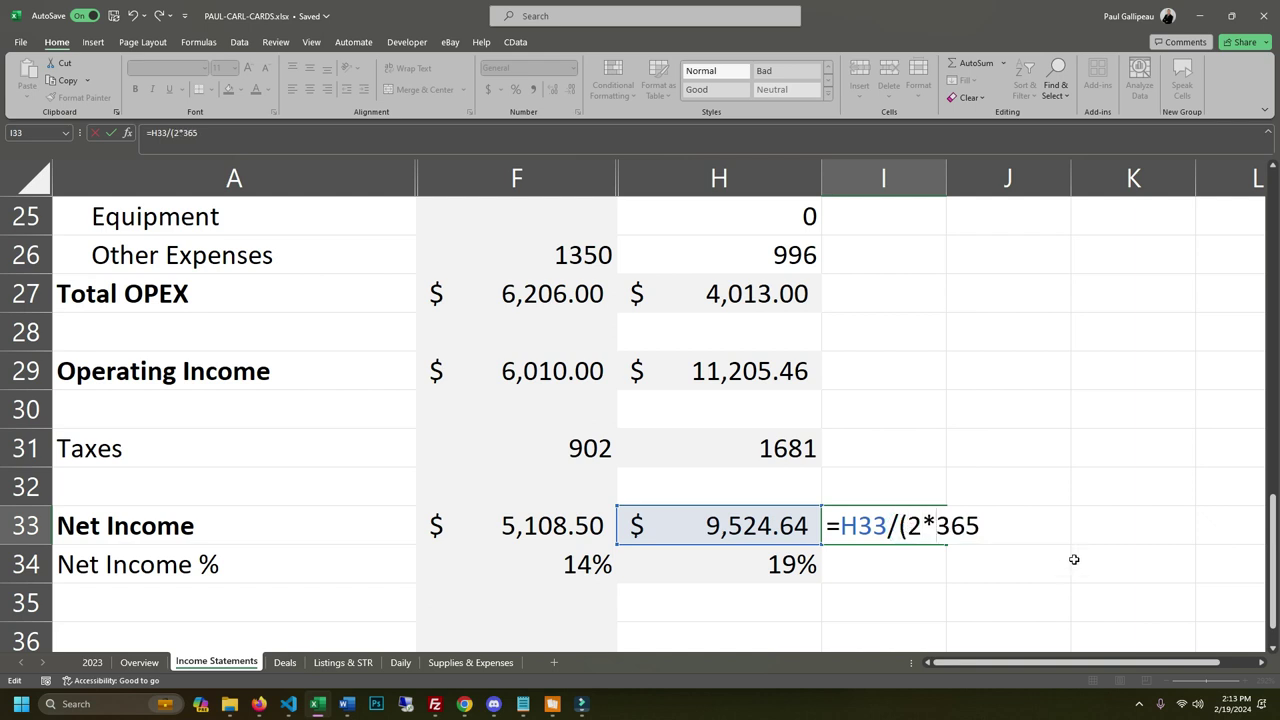
pyautogui.click(982, 526)
pyautogui.write(')')
pyautogui.press('Return')
pyautogui.click(931, 545)
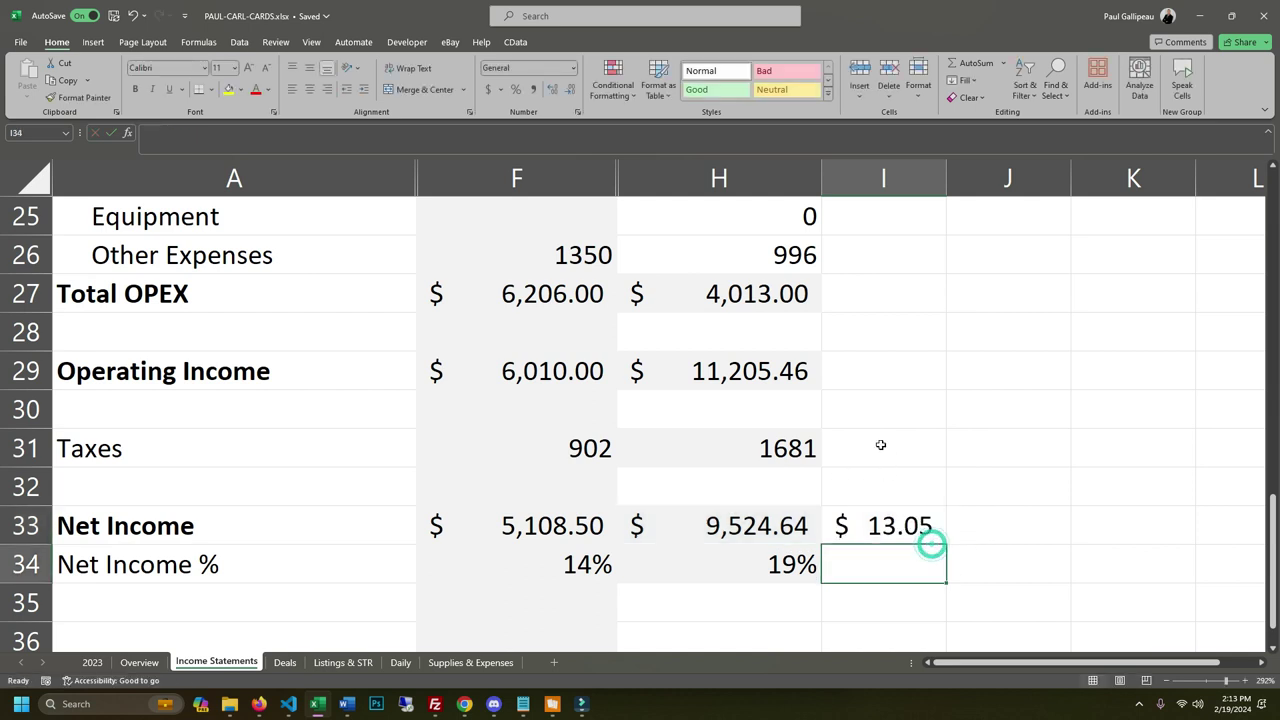
# Inspect the I33 calculation against the 2023 Net Income and review the cost and gross profit rows.
pyautogui.click(885, 525)
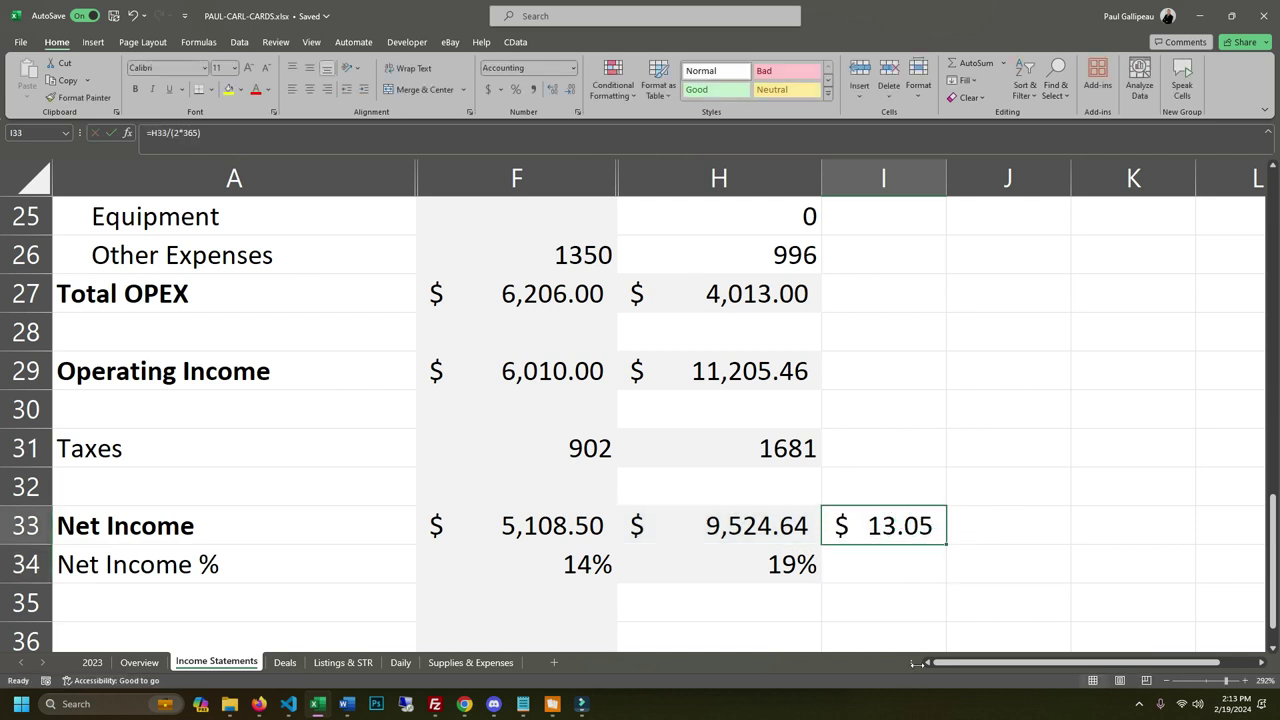
pyautogui.click(810, 521)
pyautogui.click(878, 527)
pyautogui.scroll(4, 851, 408)
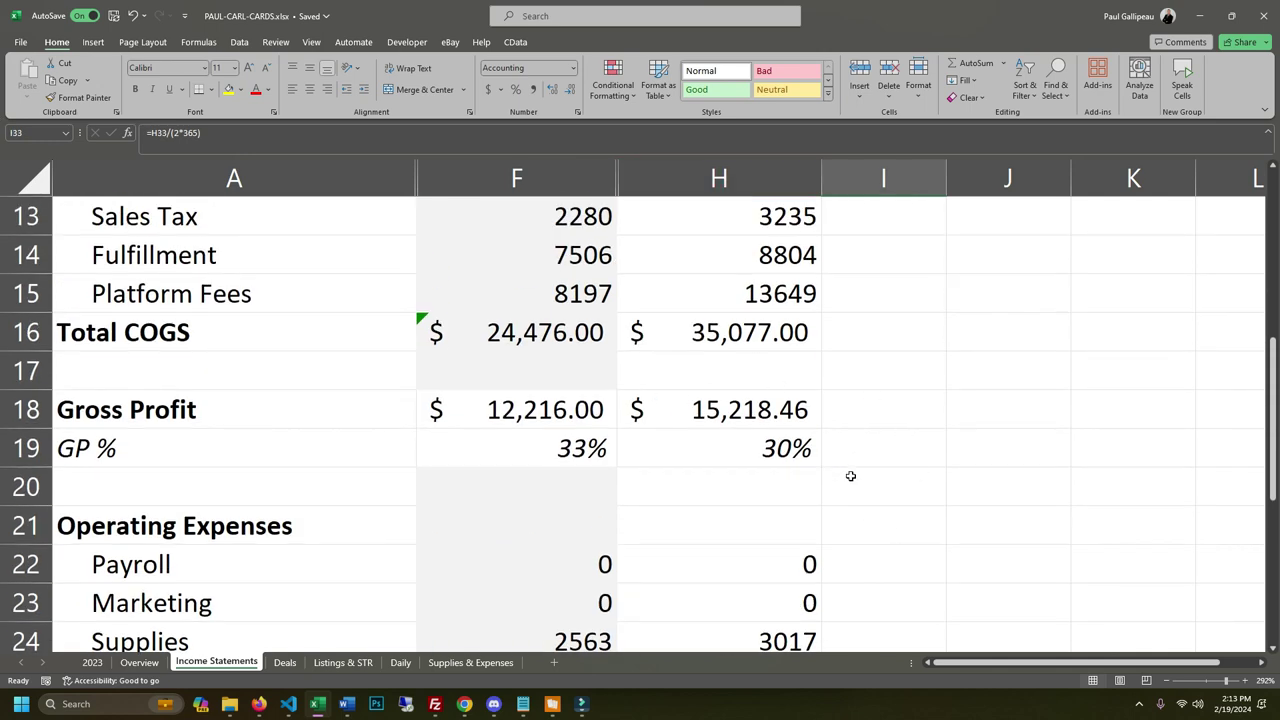
pyautogui.scroll(4, 850, 476)
pyautogui.scroll(-3, 866, 406)
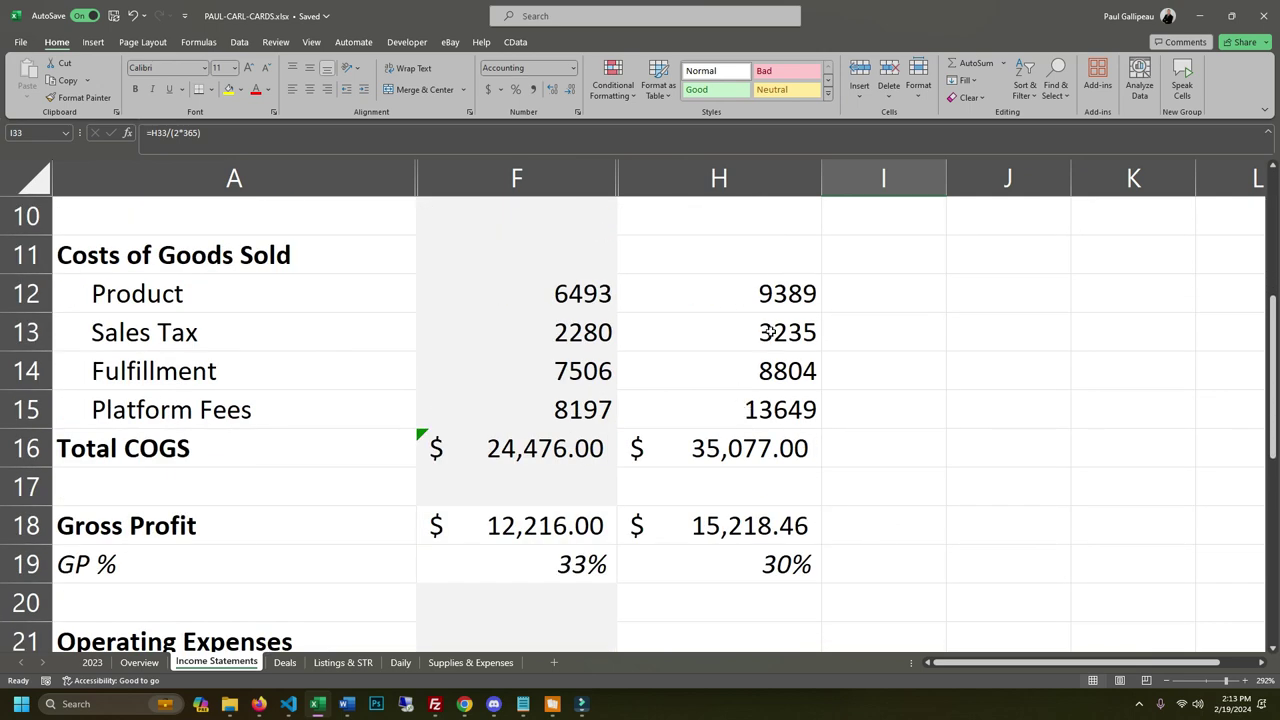
pyautogui.scroll(-7, 843, 551)
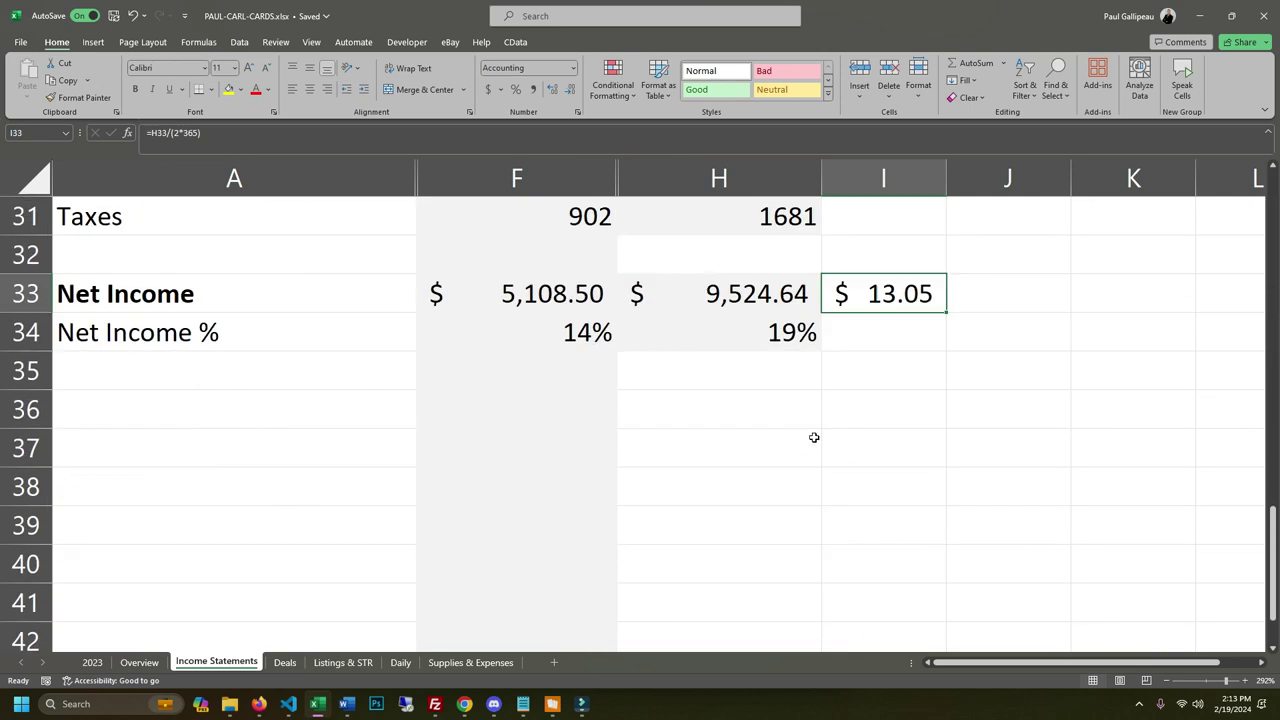
pyautogui.scroll(1, 814, 437)
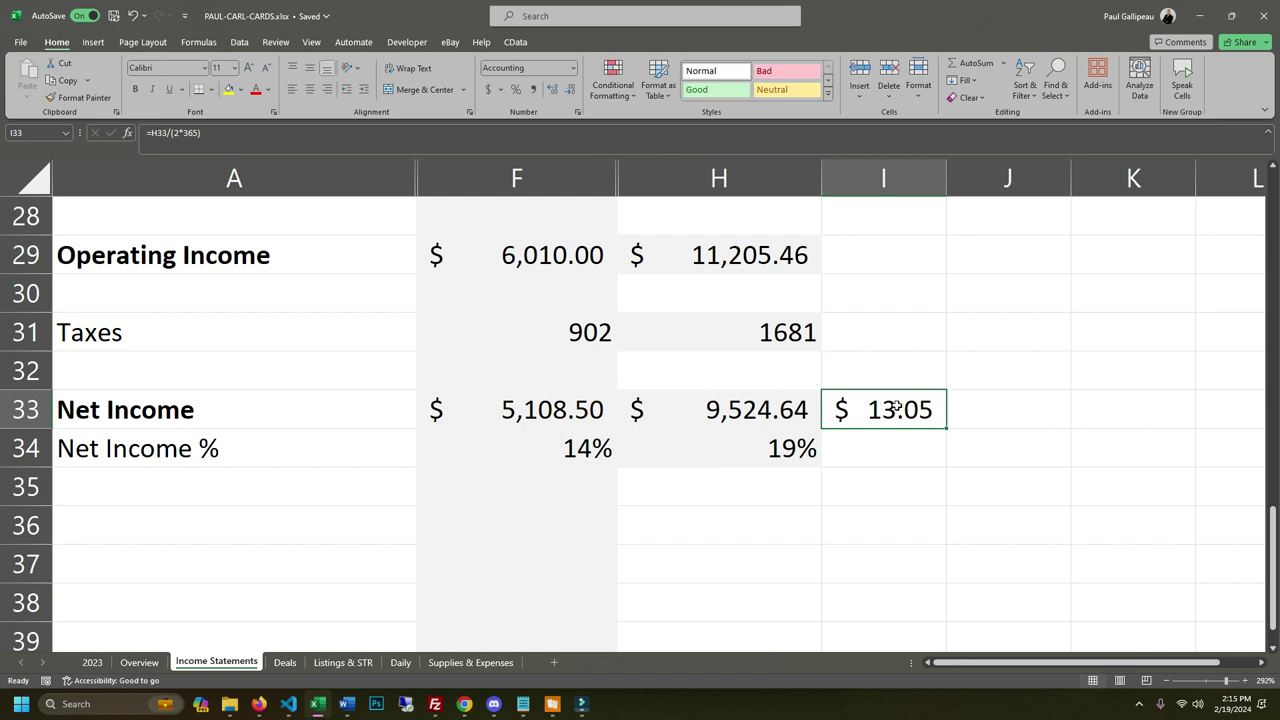
# Delete the calculation in cell I33 beside the Net Income row.
pyautogui.moveTo(895, 408); pyautogui.dragTo(100, 420)
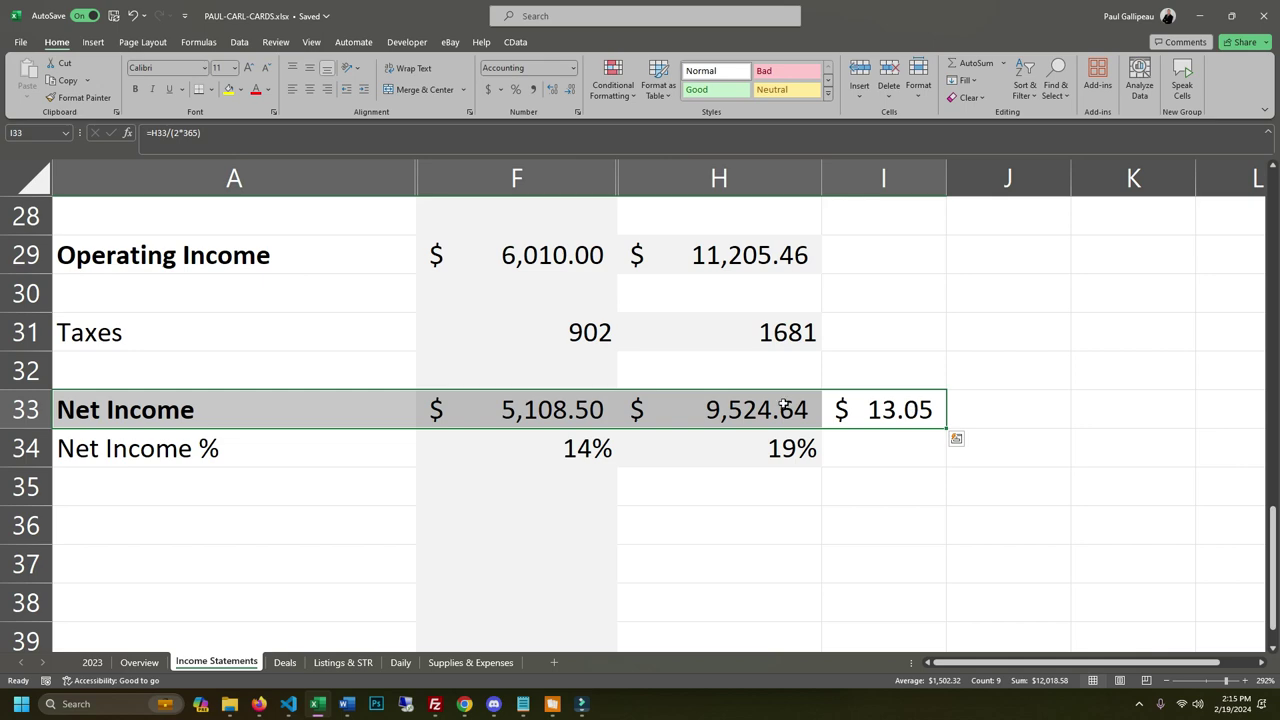
pyautogui.click(903, 402)
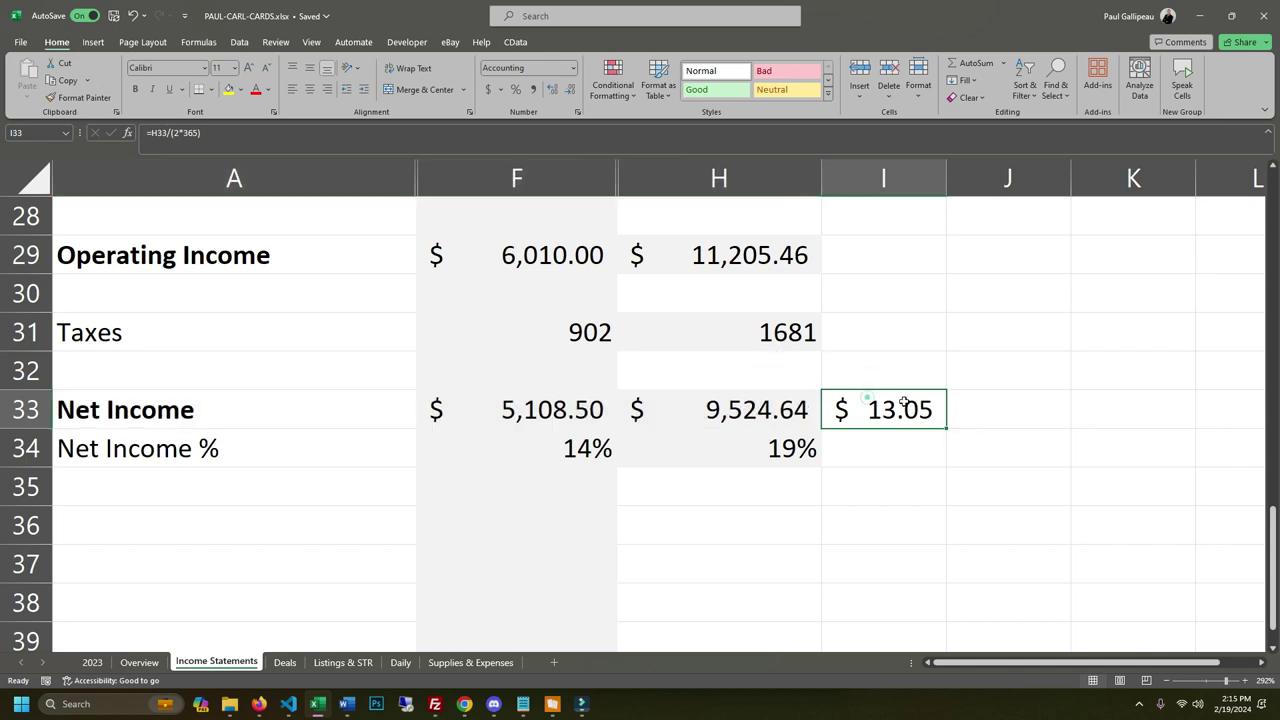
pyautogui.press('Delete')
# Review the whole income statement for both years, from Units Sold through to the 2023 Net Income and its formula.
pyautogui.scroll(3, 866, 395)
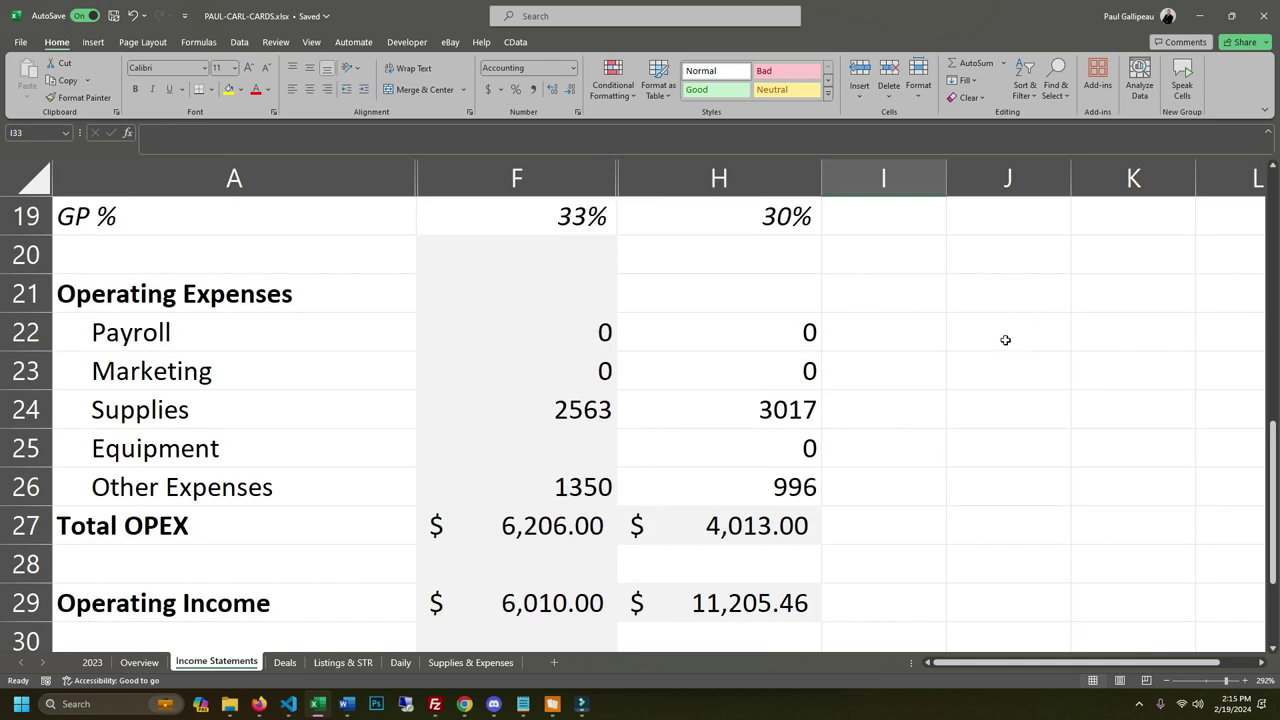
pyautogui.scroll(3, 1022, 473)
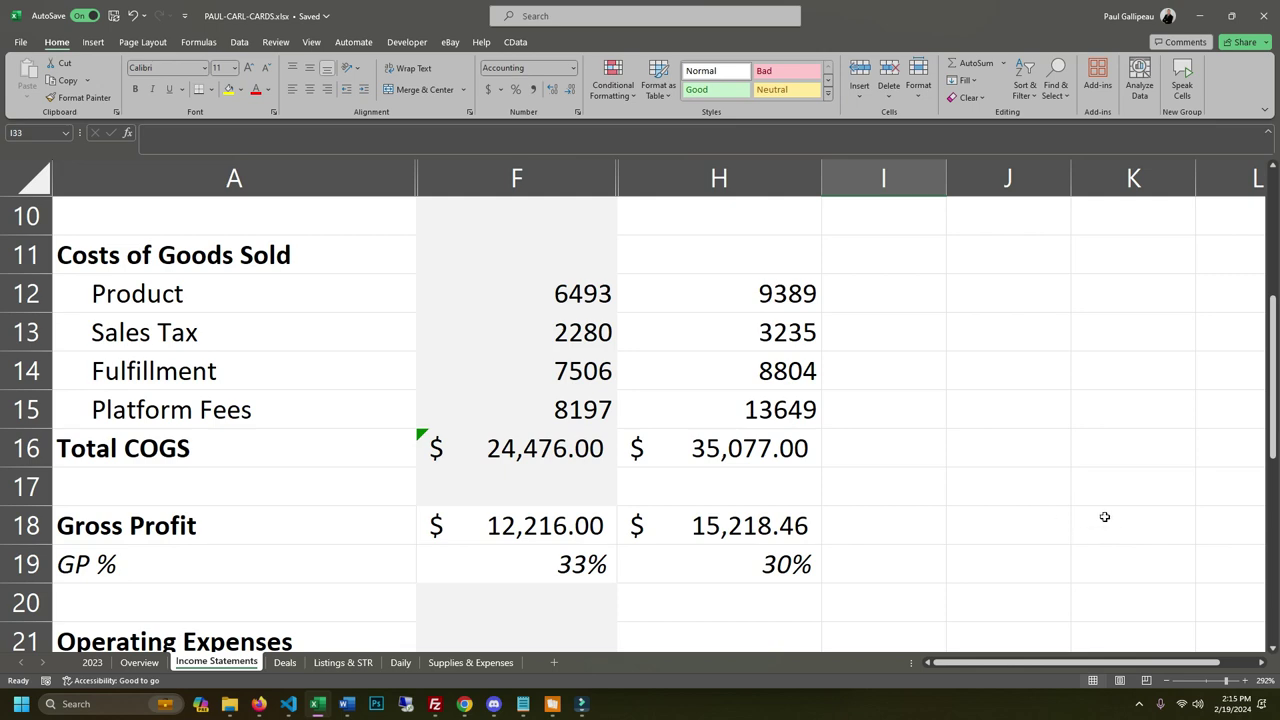
pyautogui.scroll(3, 1140, 446)
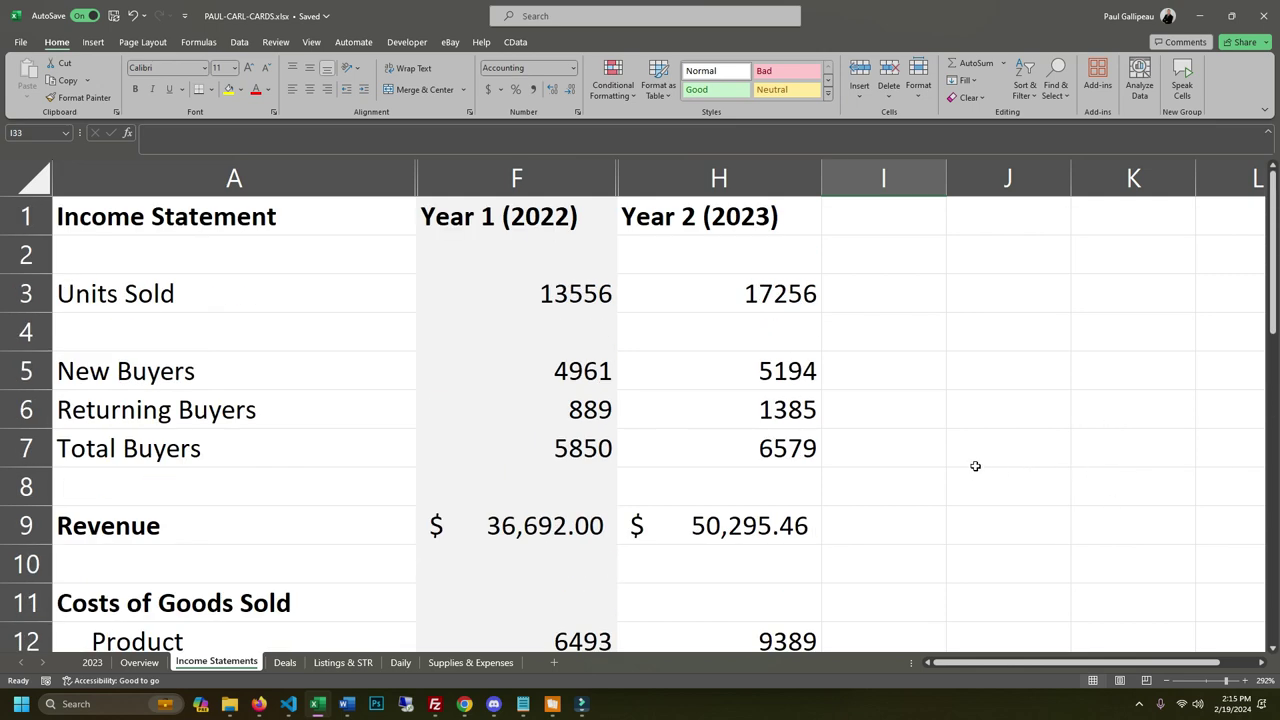
pyautogui.scroll(-9, 975, 466)
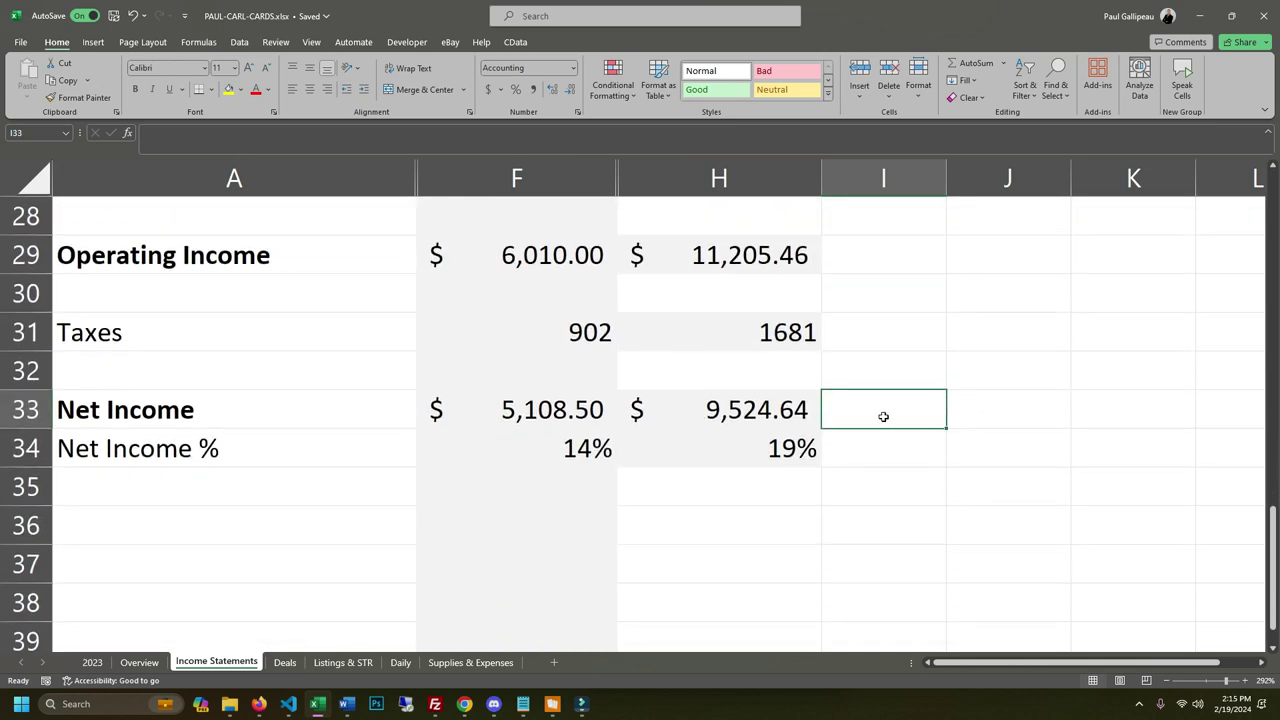
pyautogui.click(755, 410)
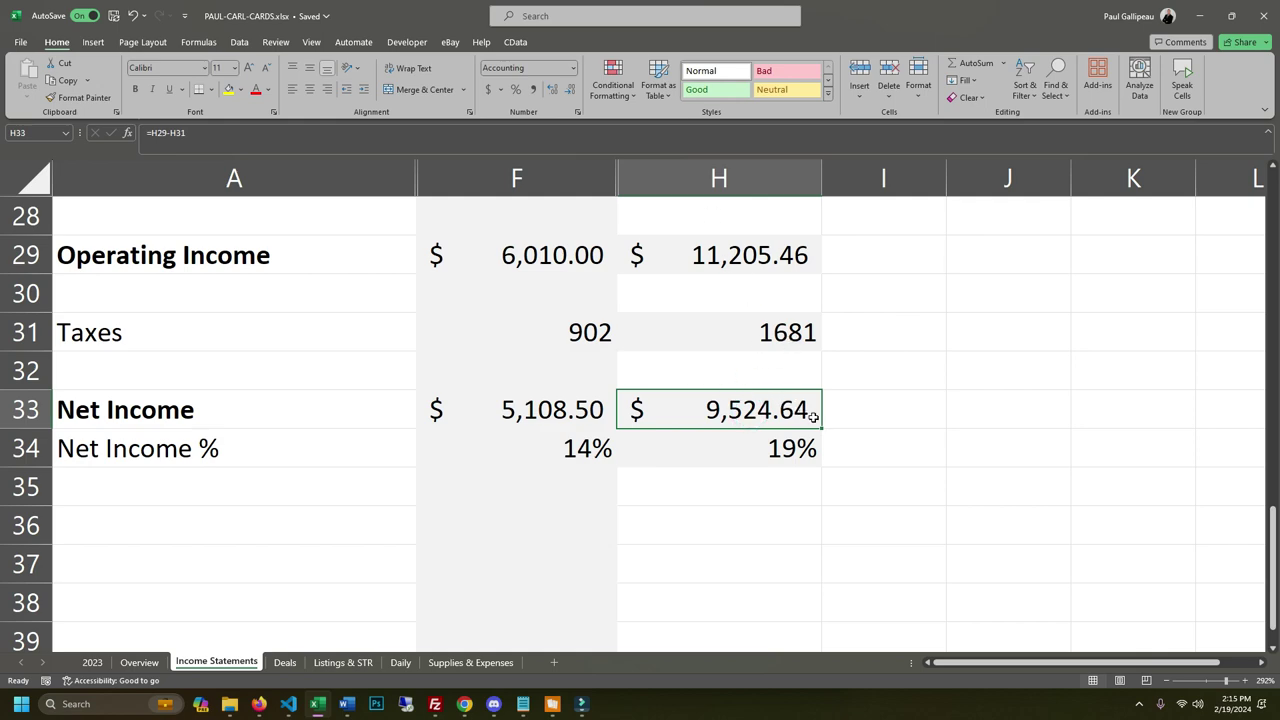
pyautogui.scroll(6, 850, 450)
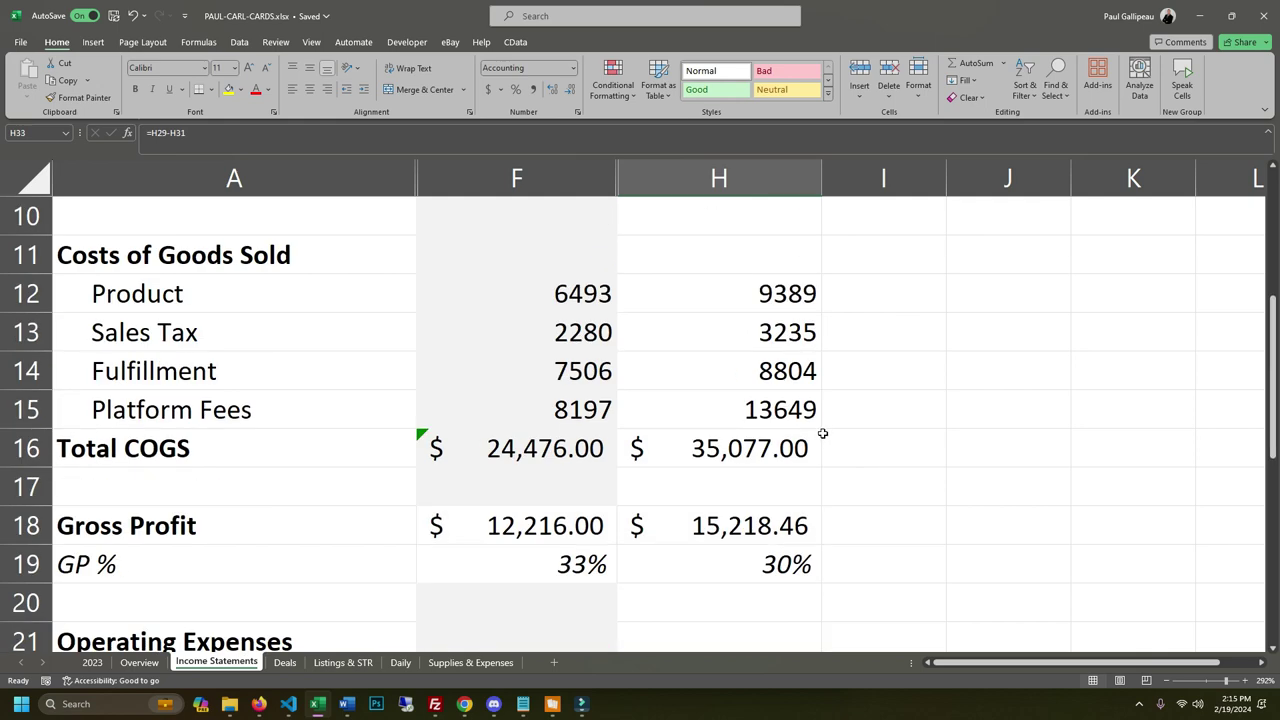
pyautogui.scroll(3, 822, 433)
pyautogui.scroll(-13, 340, 474)
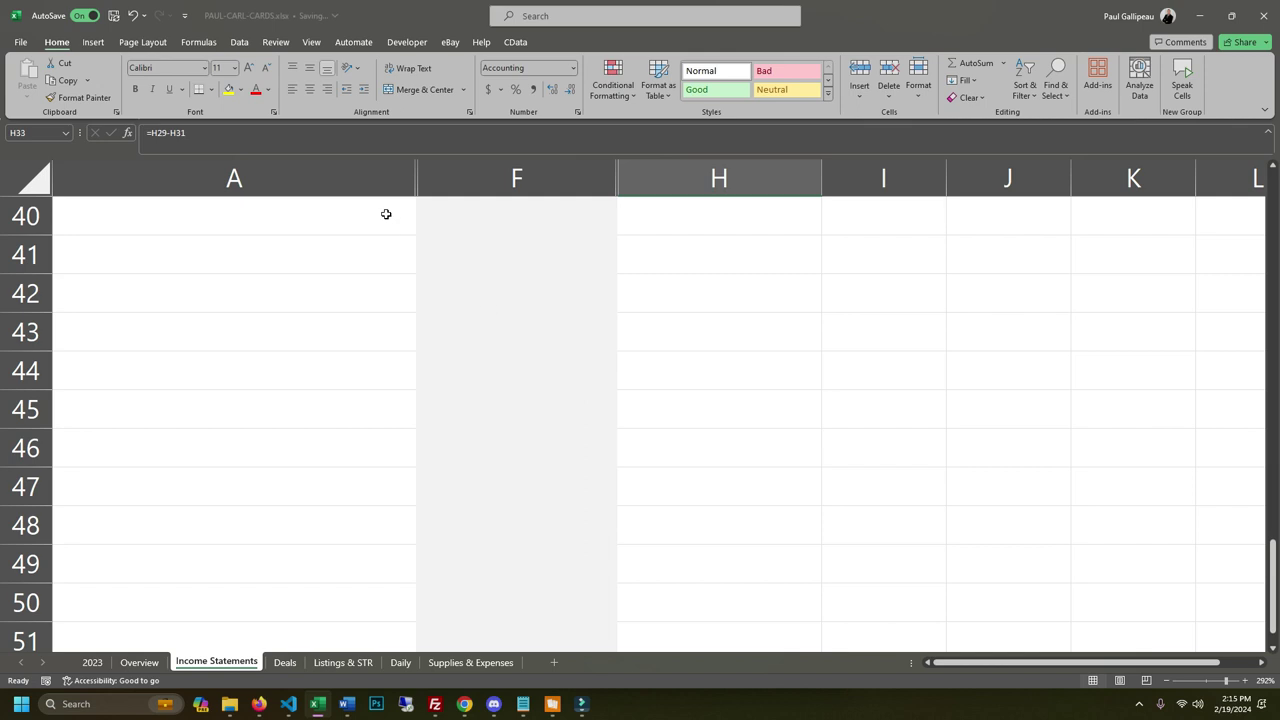
pyautogui.scroll(5, 386, 214)
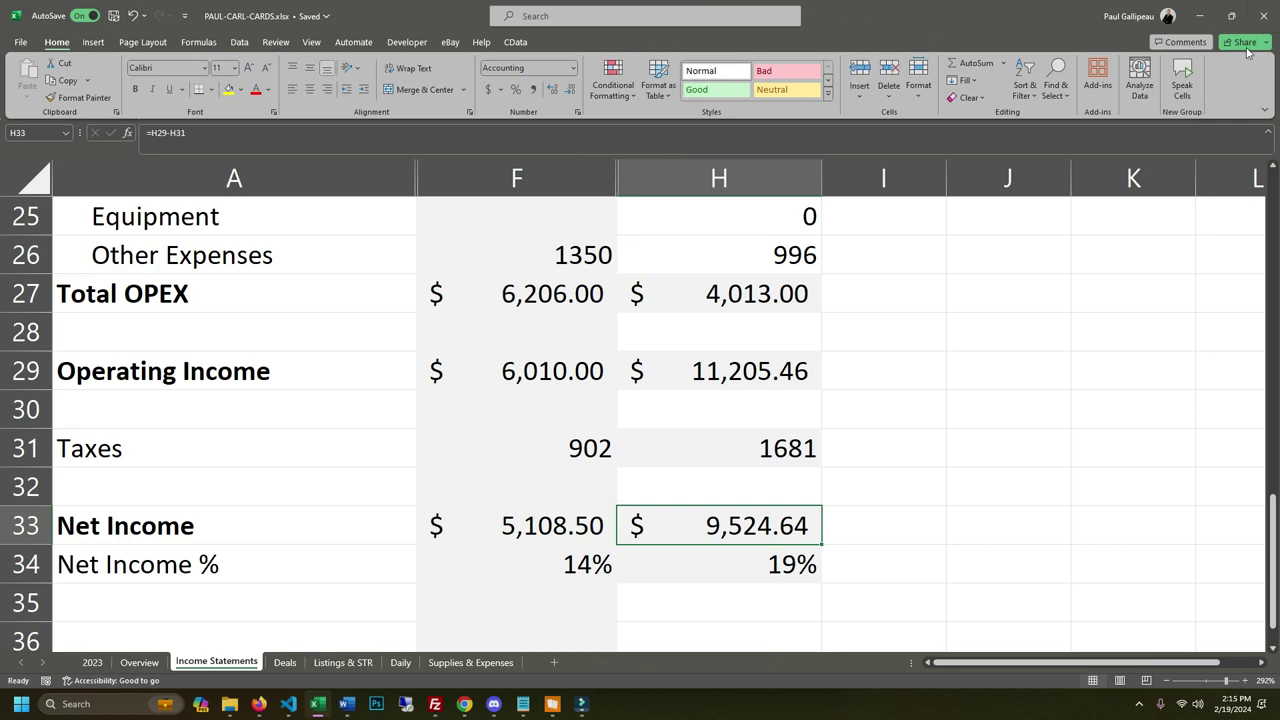
# Examine the 2023 Revenue figure, compare it with the Net Income rows, and inspect the 2022 Net Income and Taxes cells.
pyautogui.scroll(8, 931, 527)
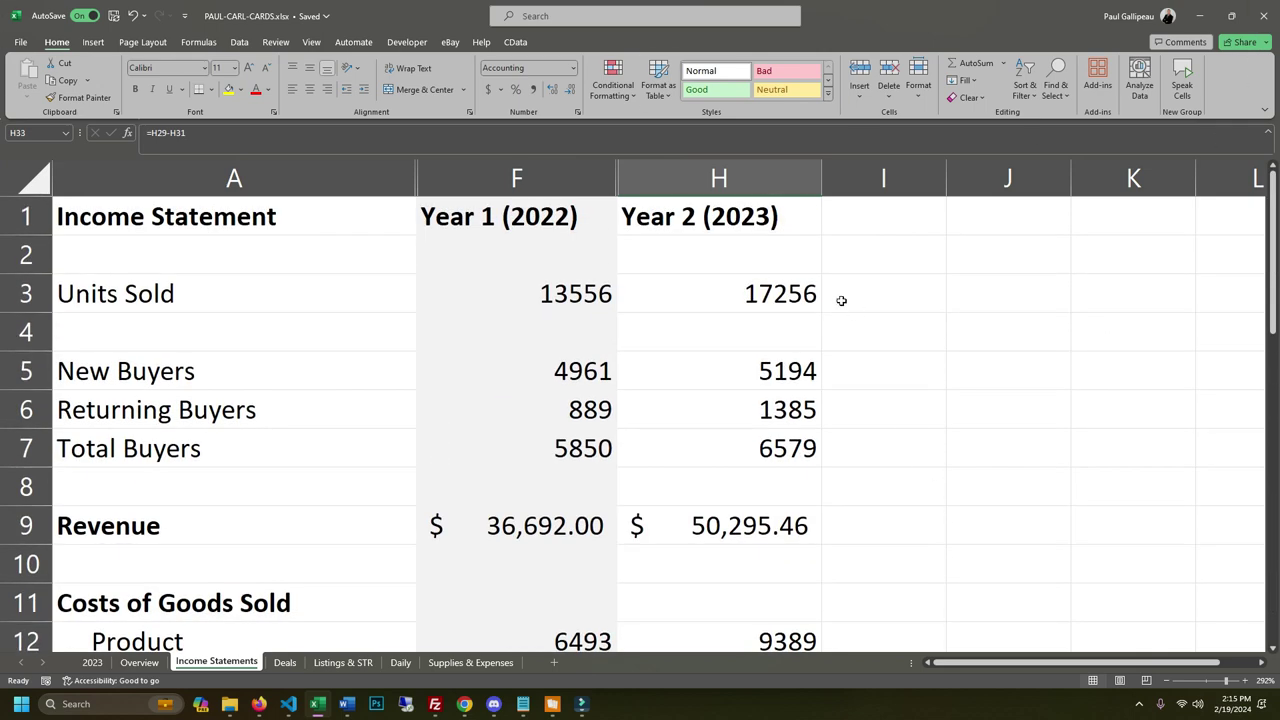
pyautogui.click(796, 523)
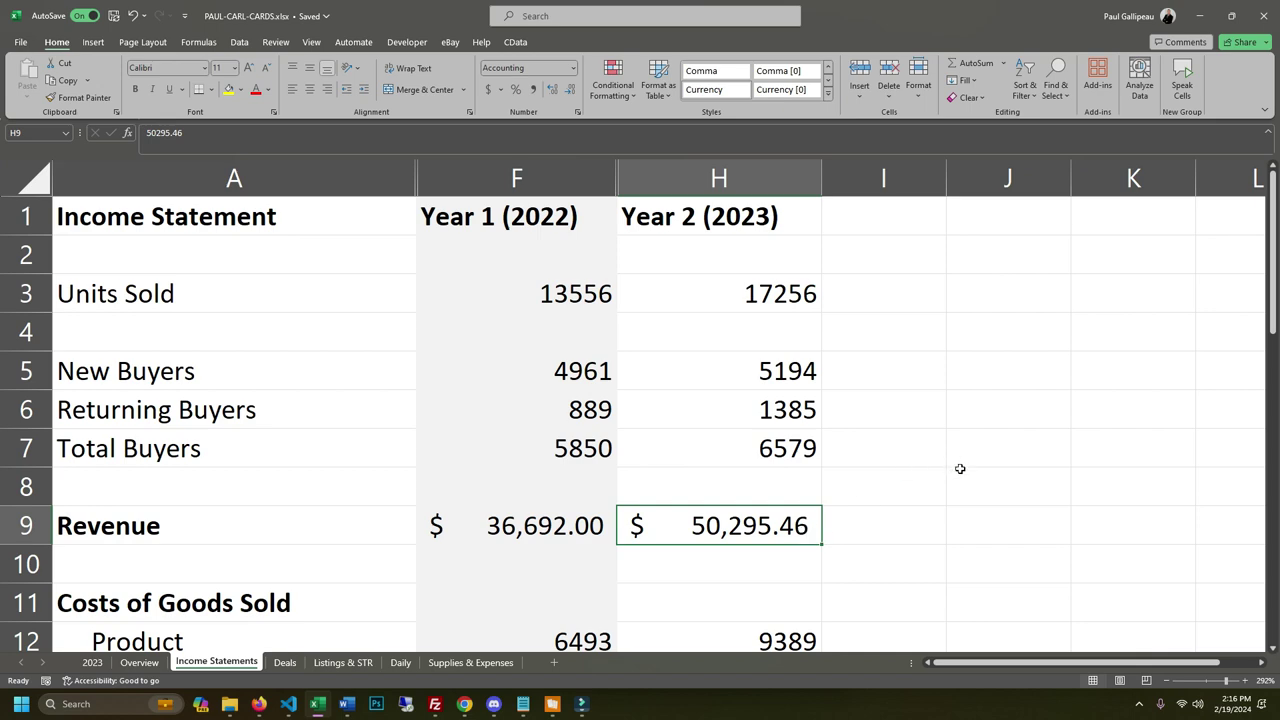
pyautogui.scroll(-4, 945, 450)
pyautogui.scroll(-8, 894, 523)
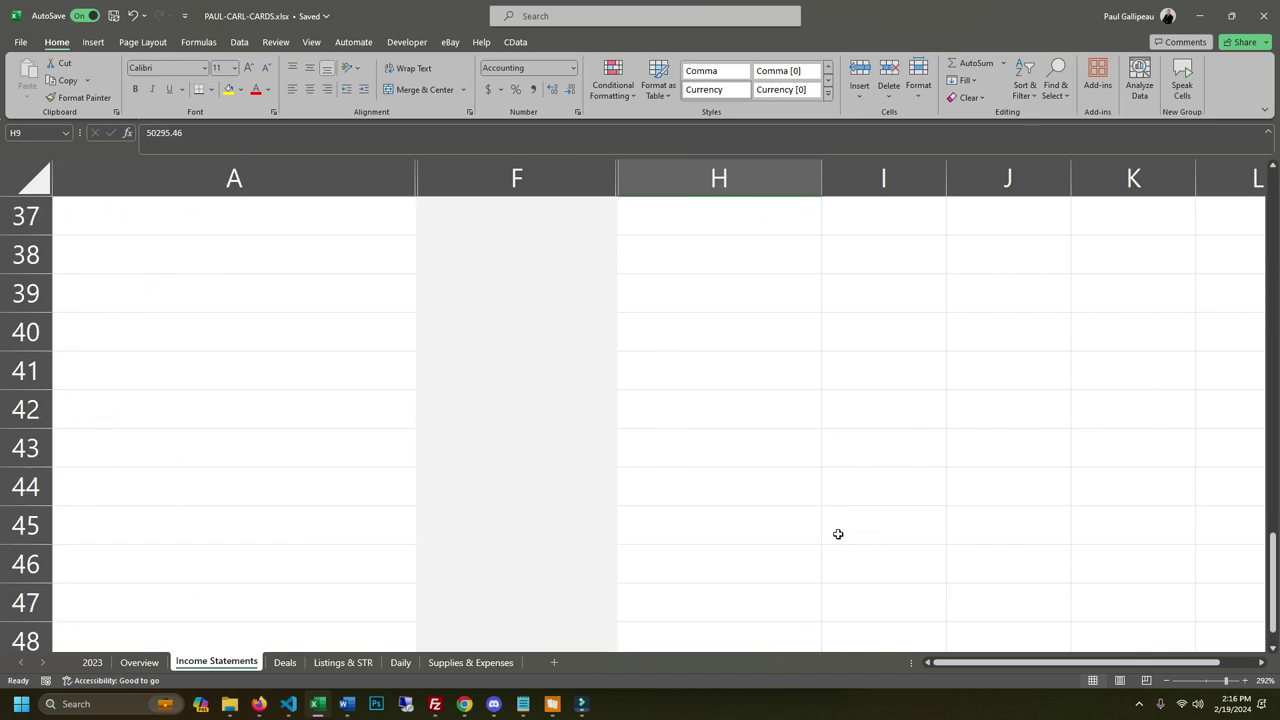
pyautogui.scroll(4, 837, 531)
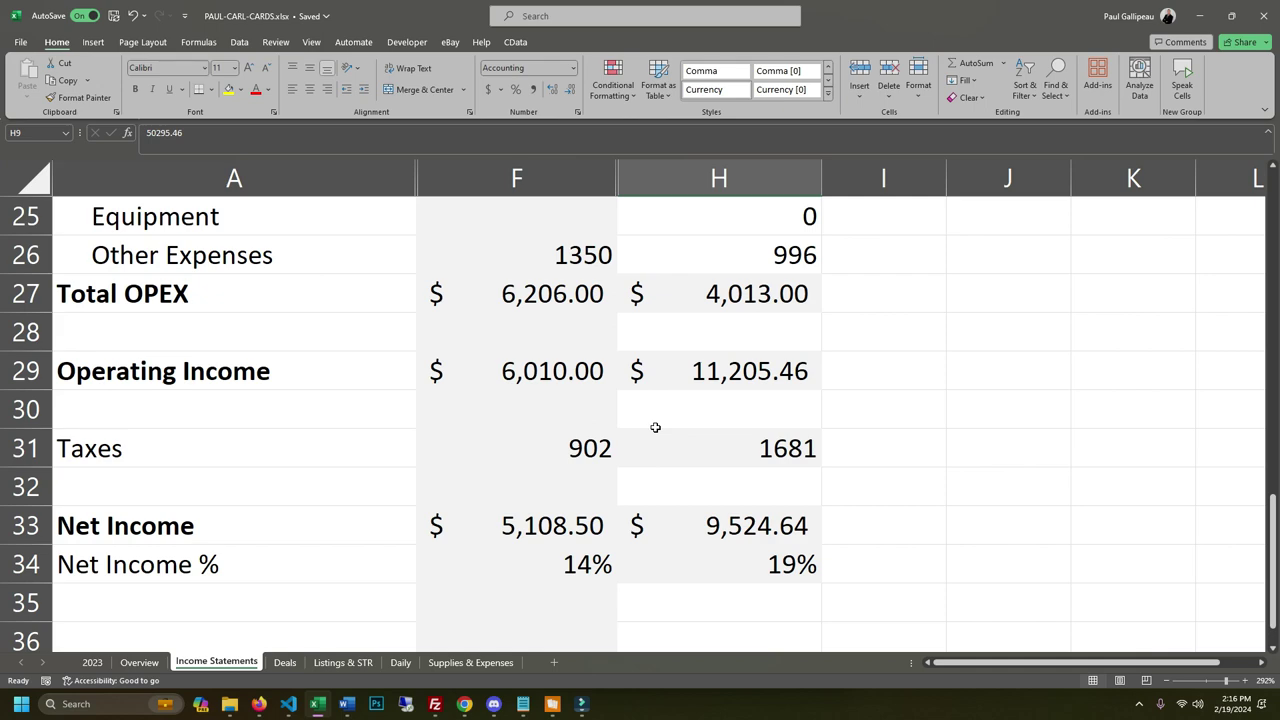
pyautogui.moveTo(534, 537); pyautogui.dragTo(537, 423)
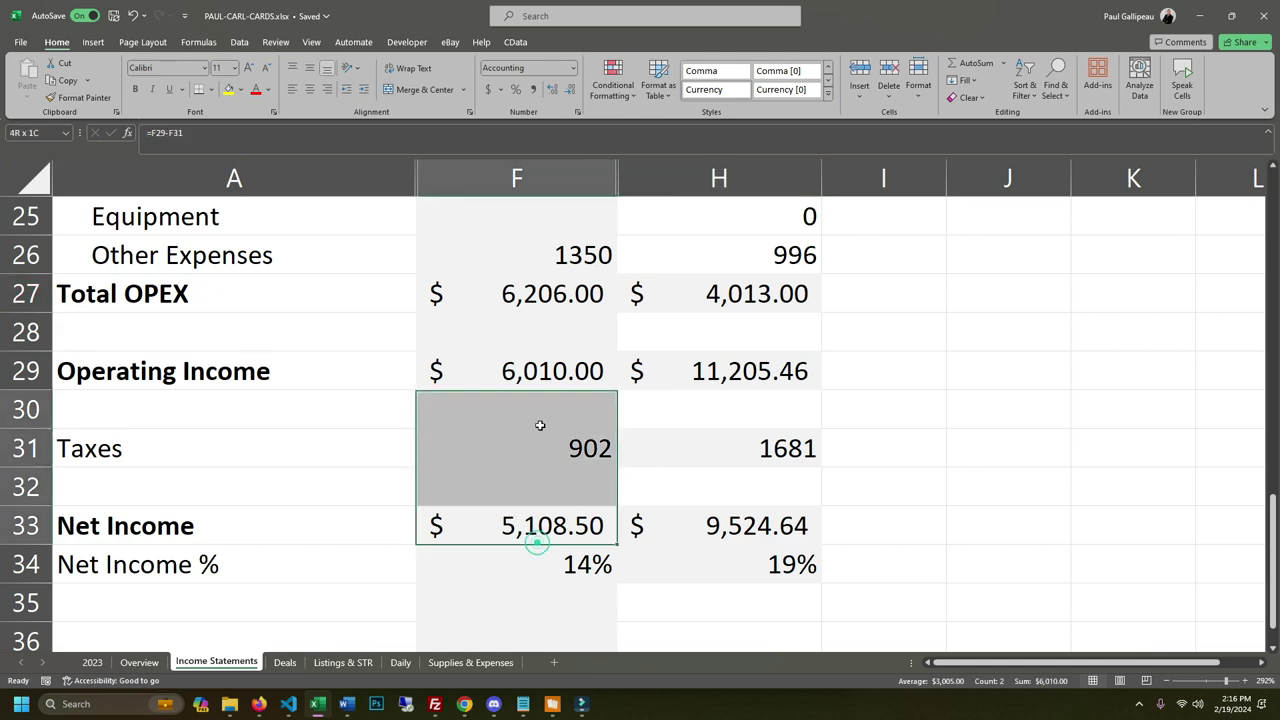
pyautogui.scroll(7, 598, 518)
pyautogui.scroll(1, 598, 518)
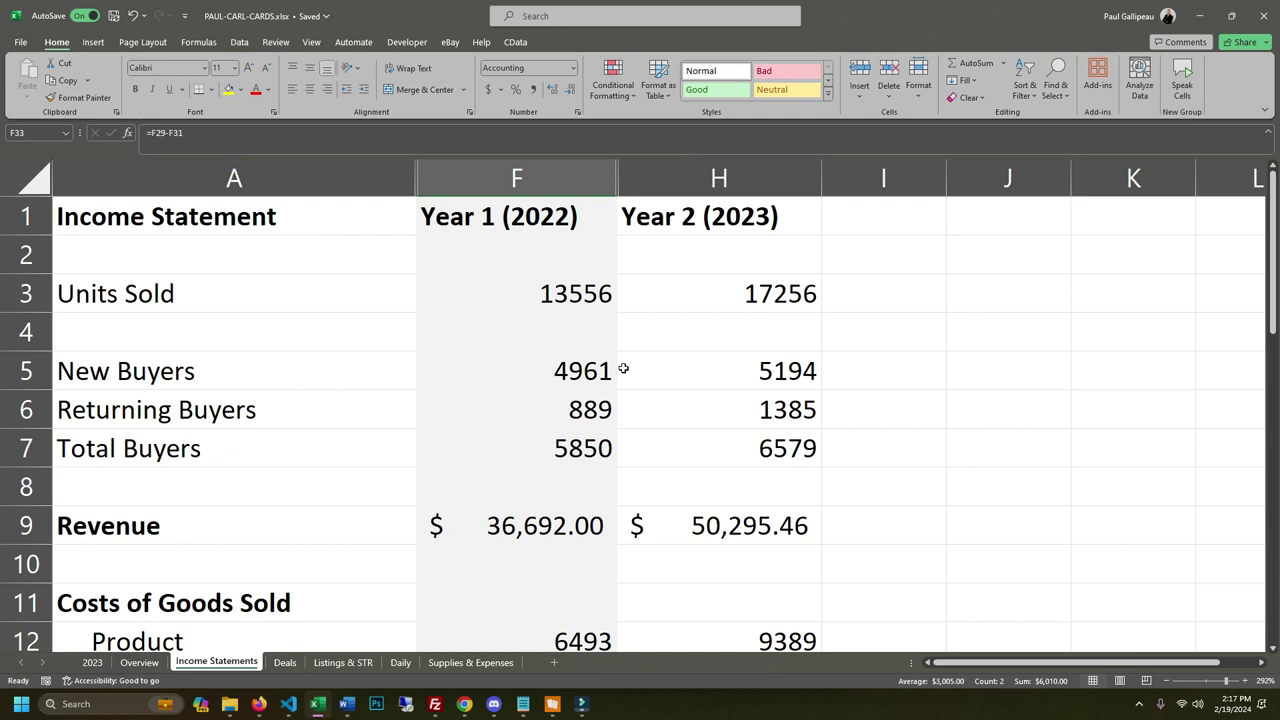
# Compare the 2022 and 2023 columns once more, covering buyers, Revenue, Costs of Goods Sold, Gross Profit, operating expenses, Taxes and Net Income.
pyautogui.scroll(-6, 587, 456)
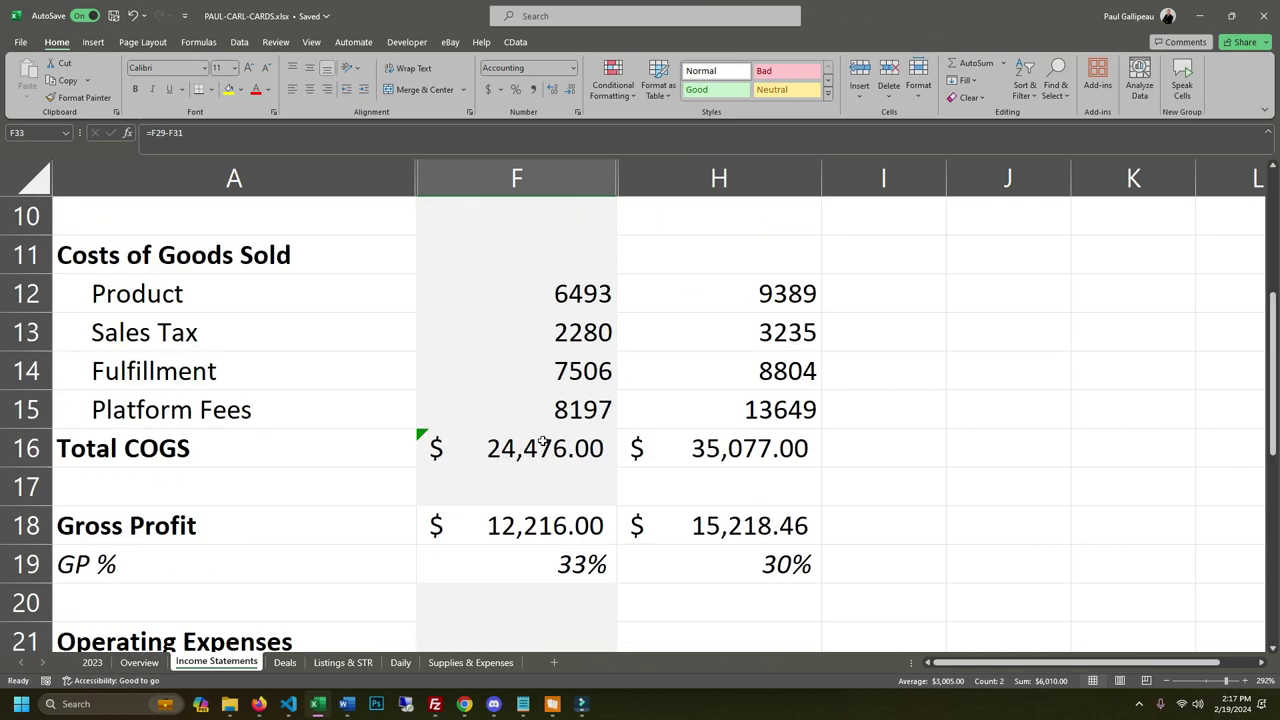
pyautogui.scroll(-4, 587, 456)
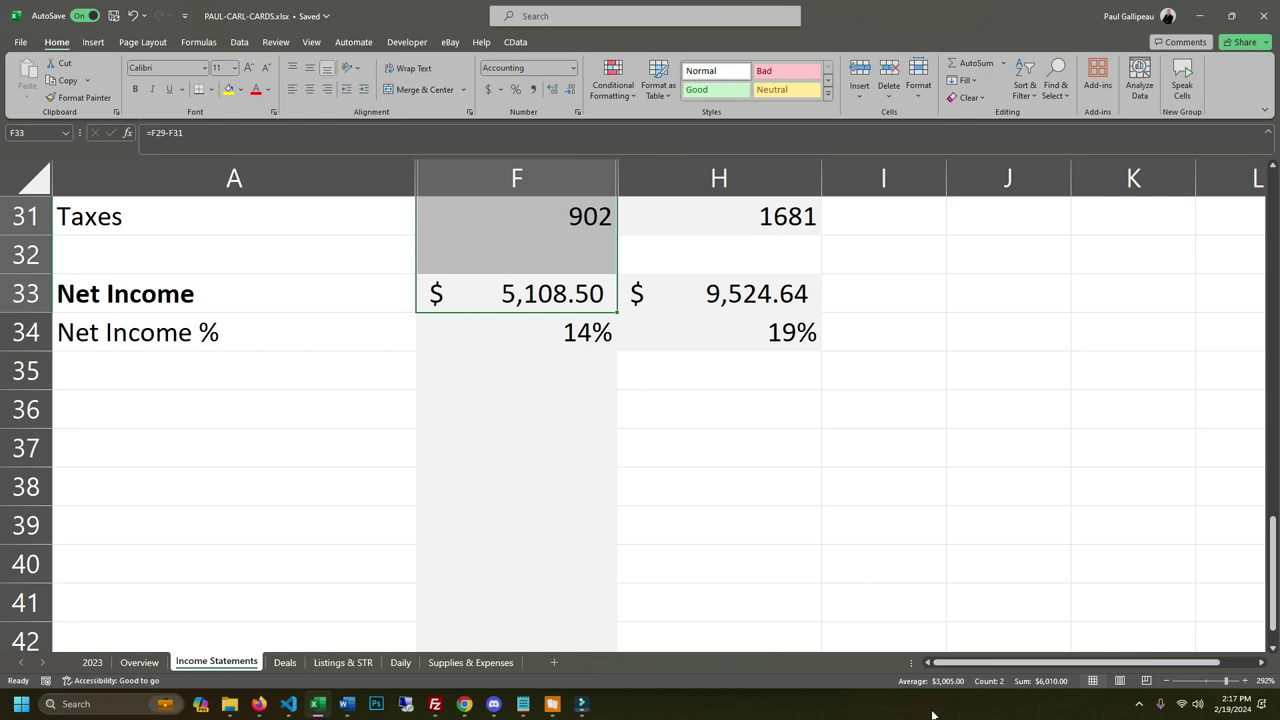
pyautogui.scroll(7, 857, 480)
pyautogui.click(819, 477)
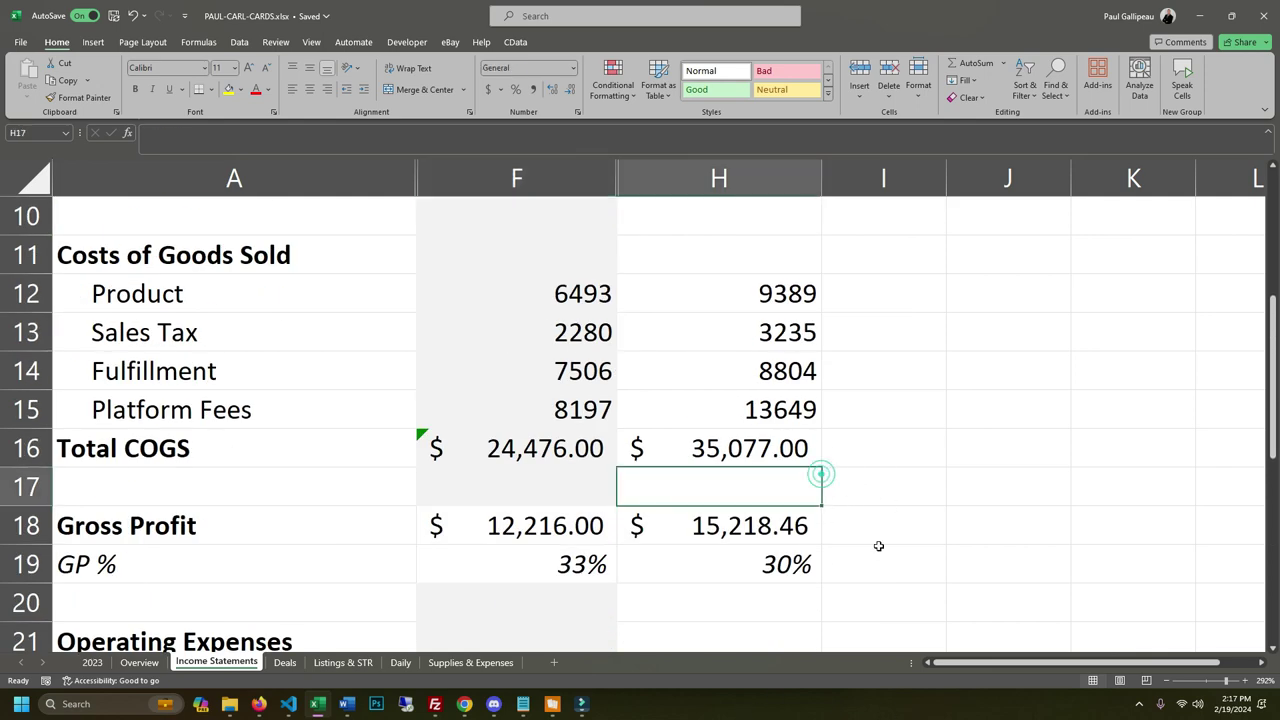
pyautogui.scroll(3, 864, 546)
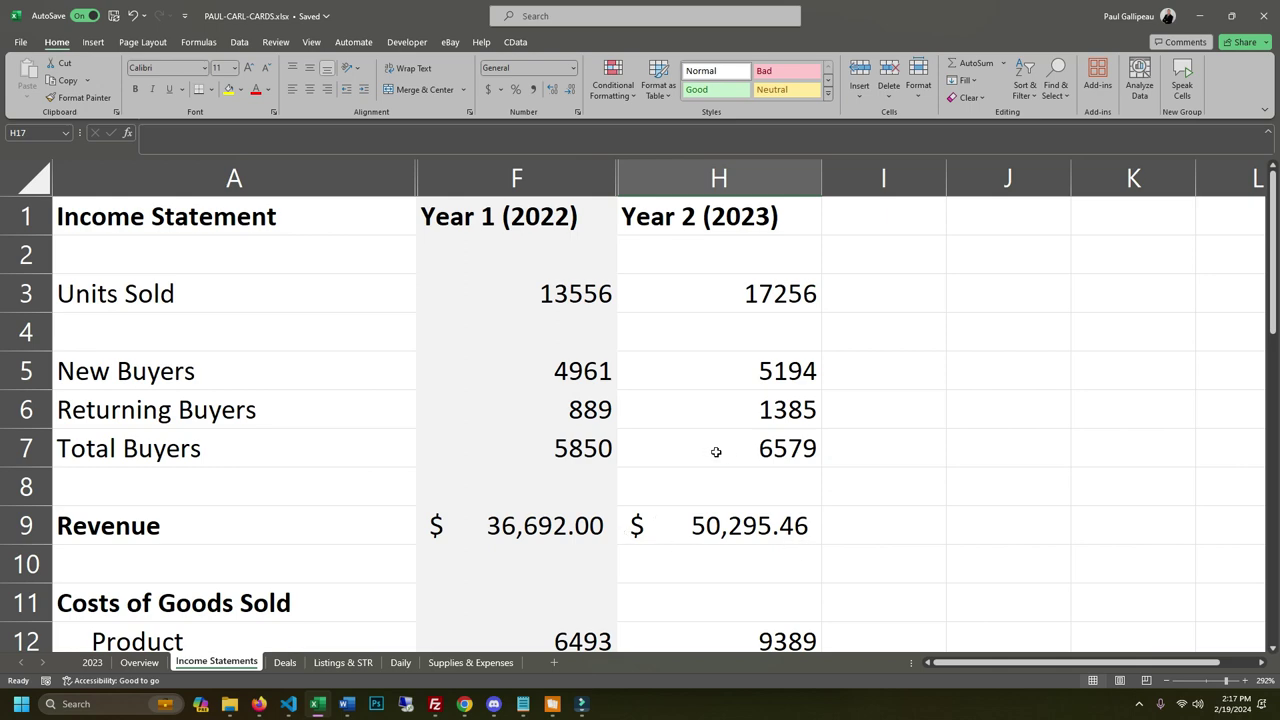
pyautogui.scroll(-11, 543, 323)
pyautogui.scroll(4, 554, 371)
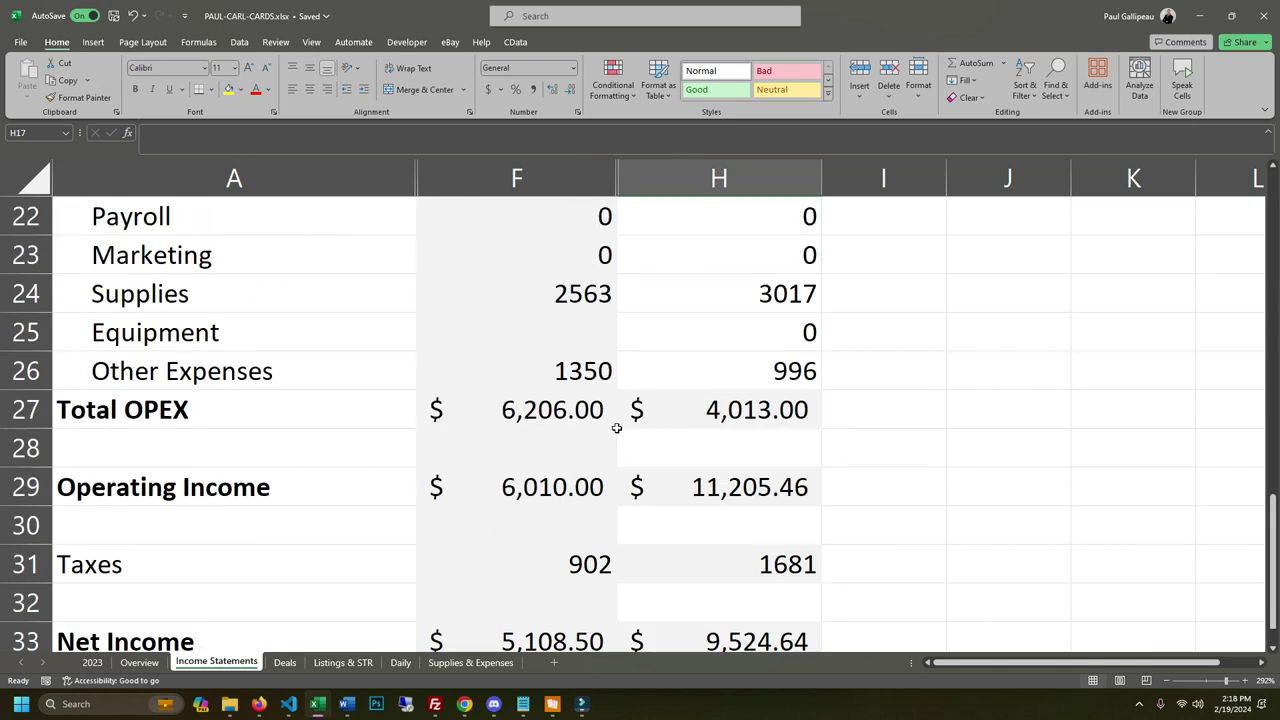
pyautogui.scroll(1, 645, 515)
pyautogui.scroll(-2, 614, 483)
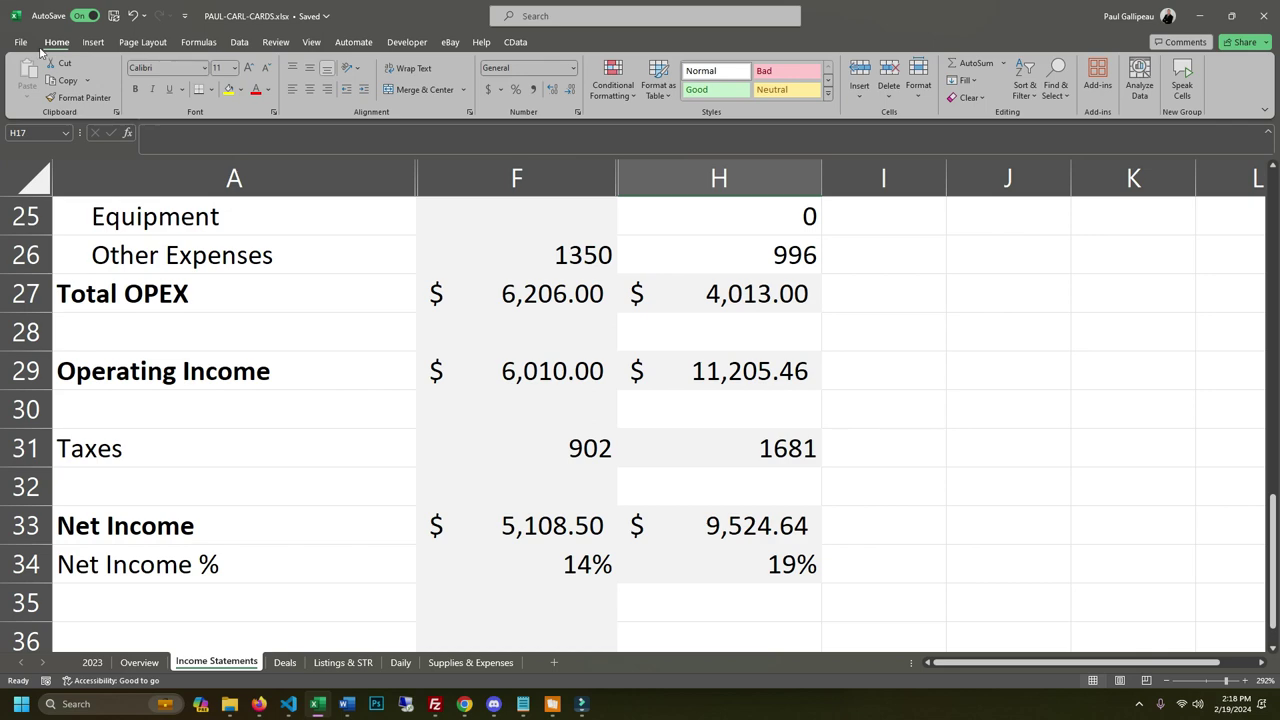
pyautogui.scroll(8, 623, 506)
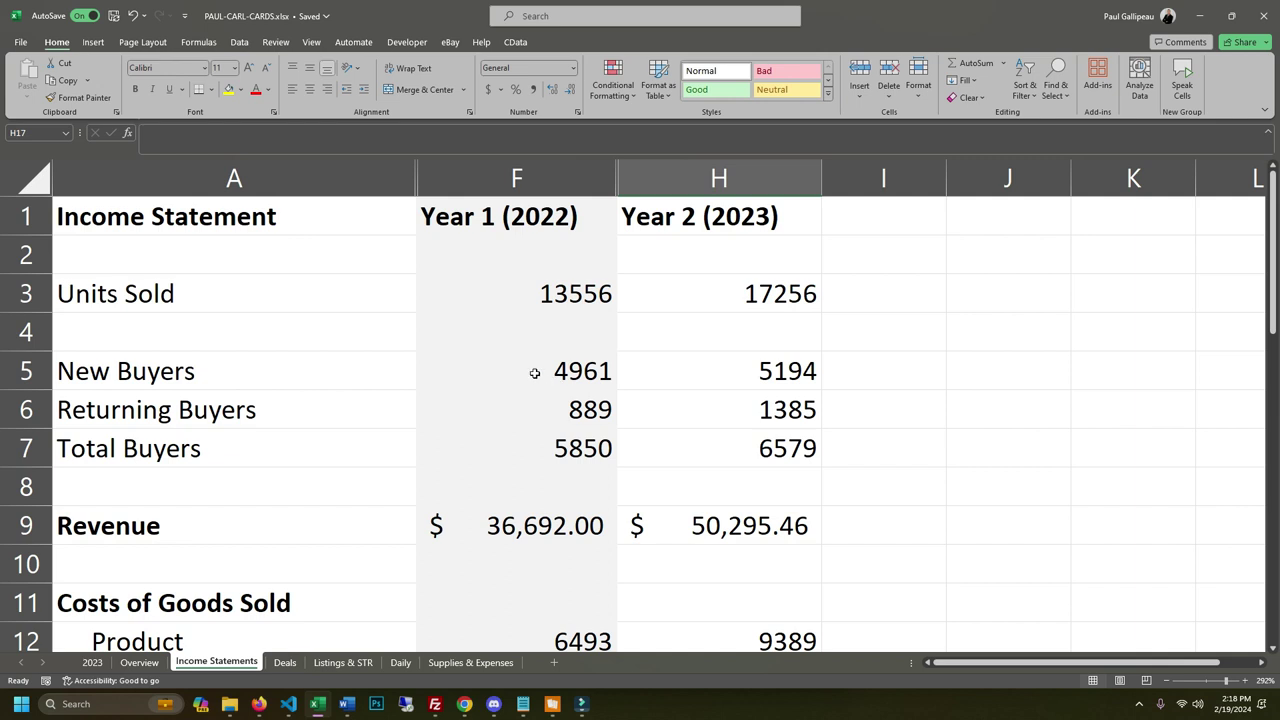